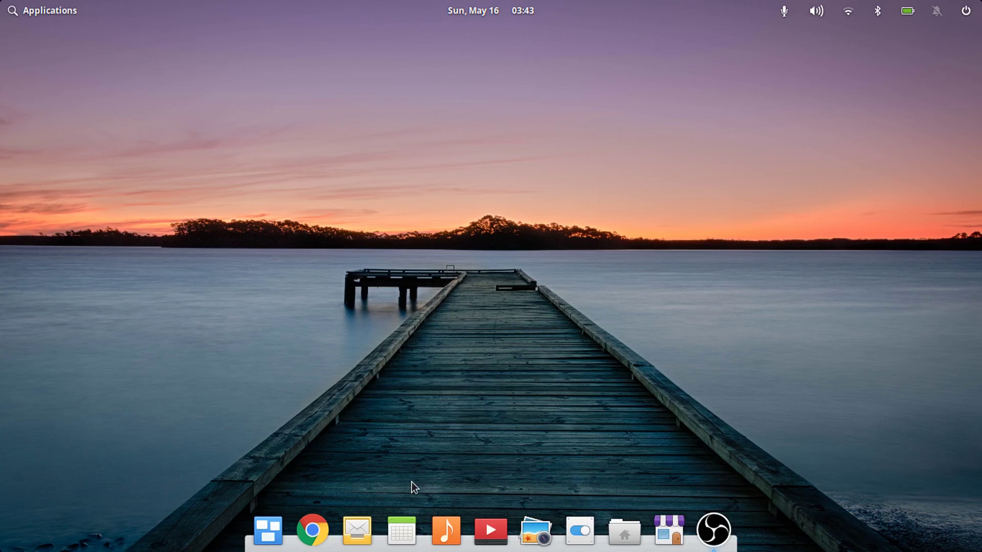
Step: Open Google Chrome, maximize its window and start browsing with the Shepherd Games profile
left_click(313, 542)
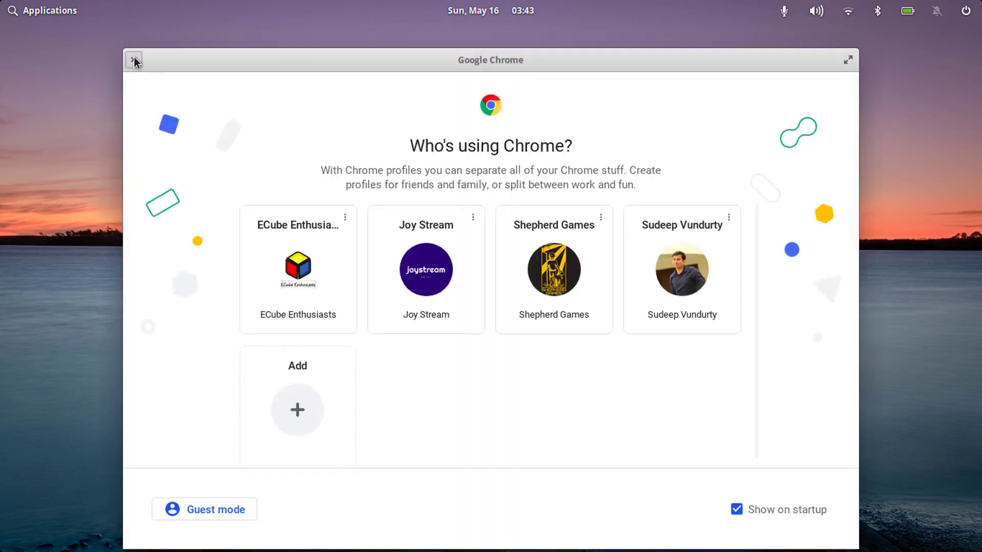
left_click(134, 60)
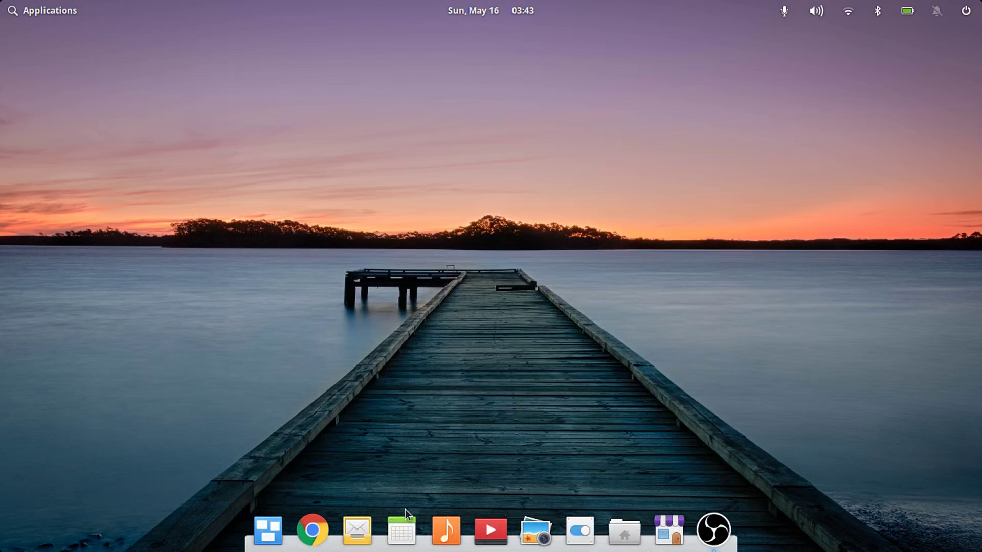
left_click(312, 530)
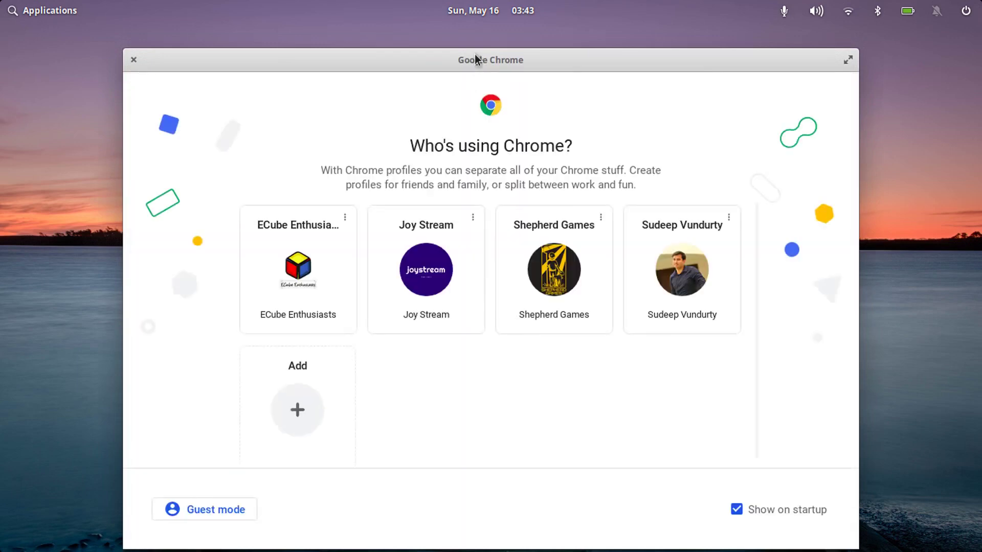
double_click(477, 59)
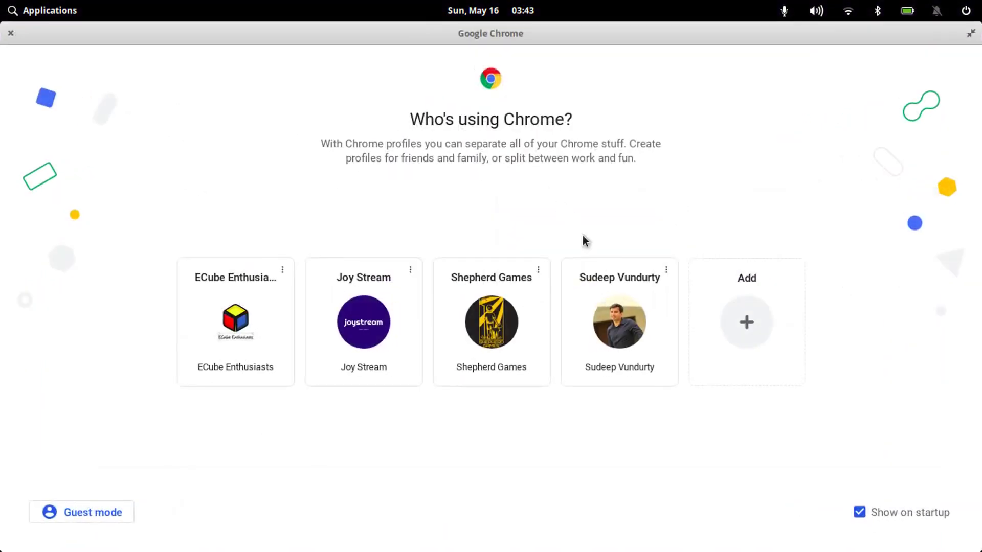
left_click(505, 312)
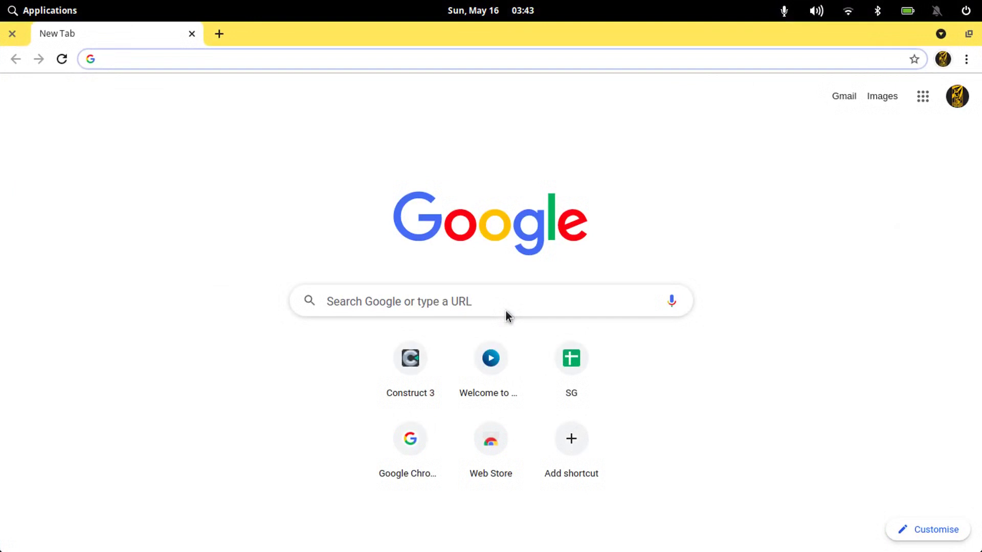
Step: Search Google for elementary OS and open the official elementary.io website from the results
type("elel")
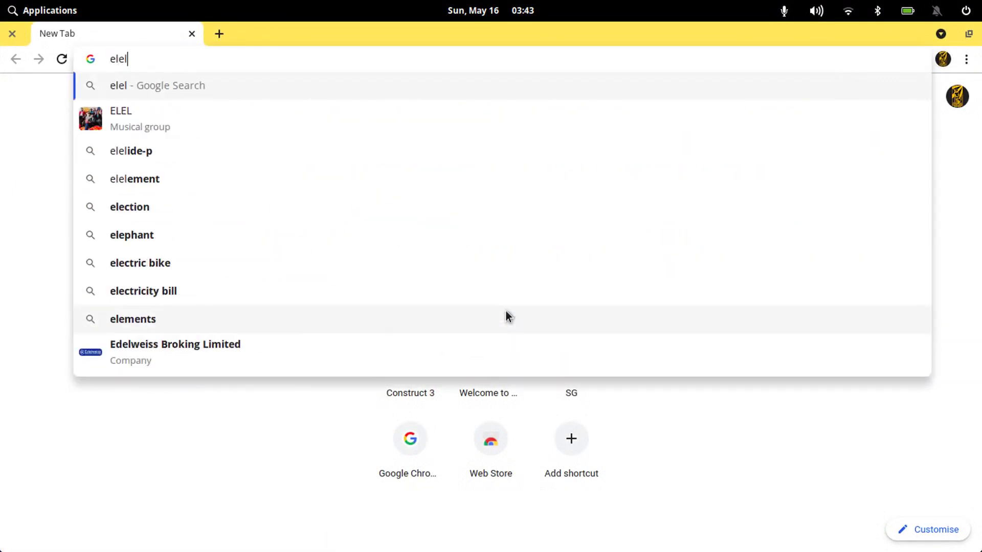
key("BackSpace")
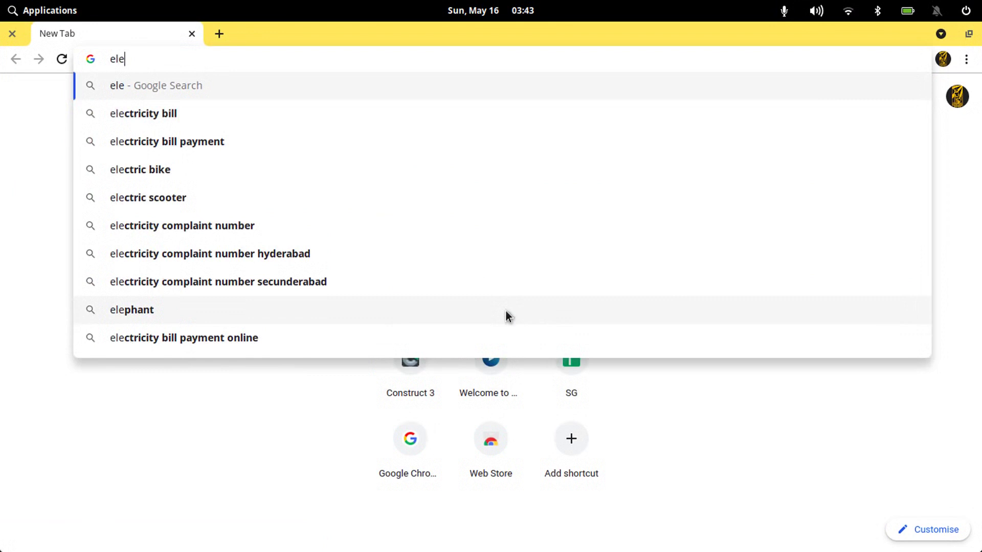
type("ment")
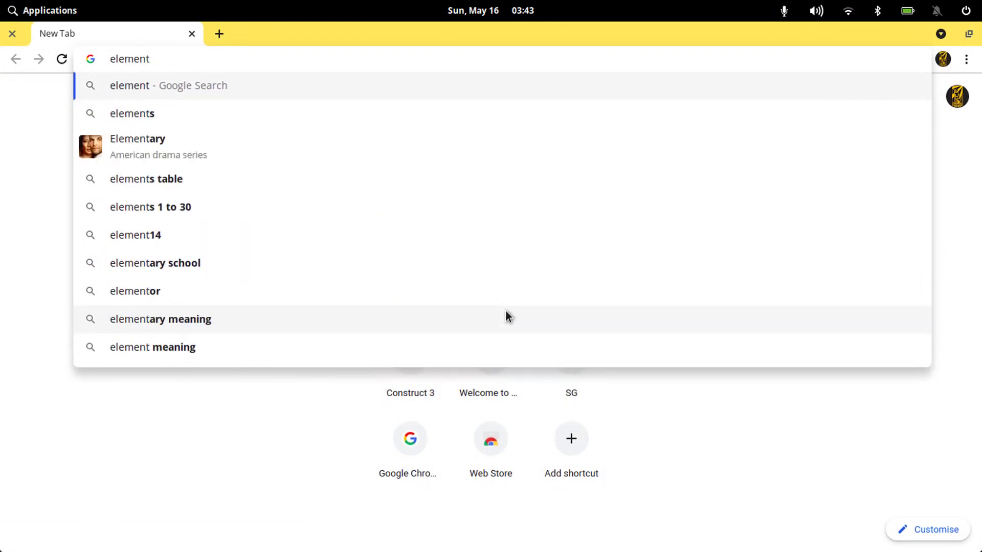
type("ary OS")
key("Return")
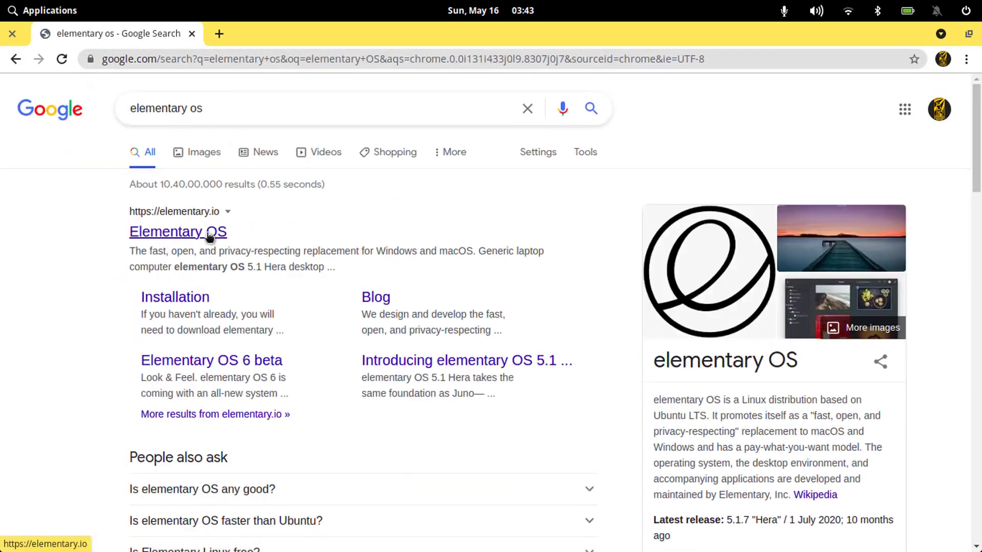
left_click(209, 234)
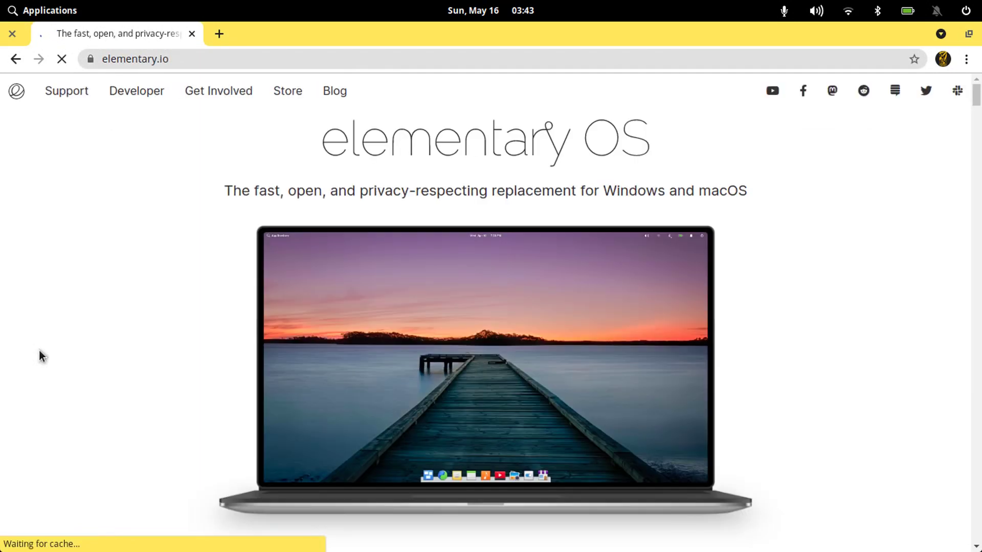
Step: Examine the elementary OS home page: its tagline, Pay What You Want options, What's New section and blog posts
scroll(39, 351, "down", 1)
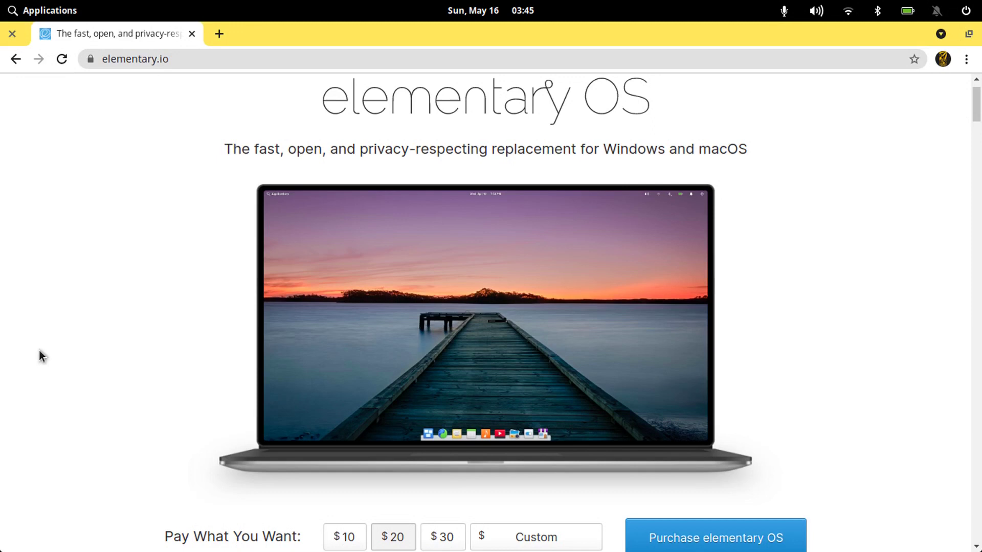
scroll(40, 351, "down", 5)
scroll(39, 351, "up", 6)
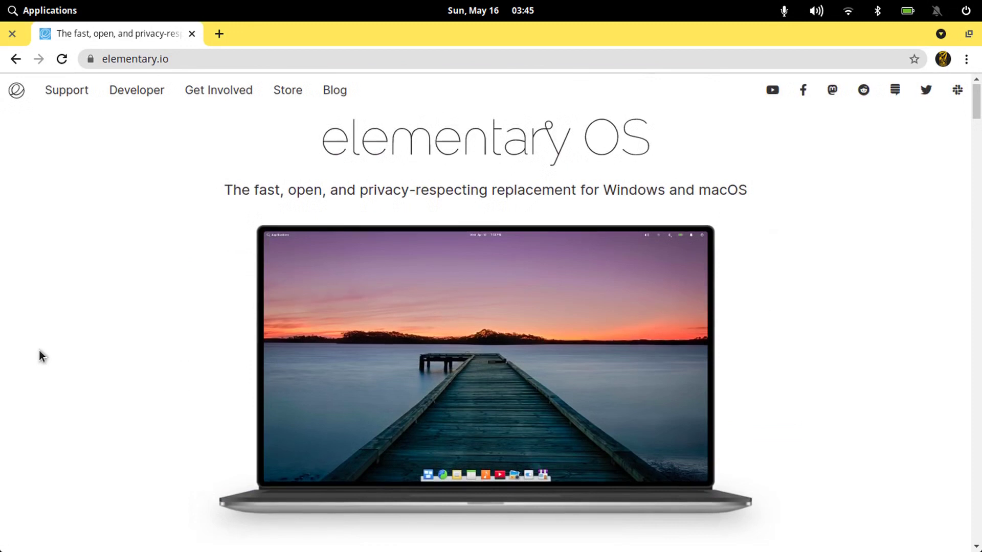
triple_click(319, 189)
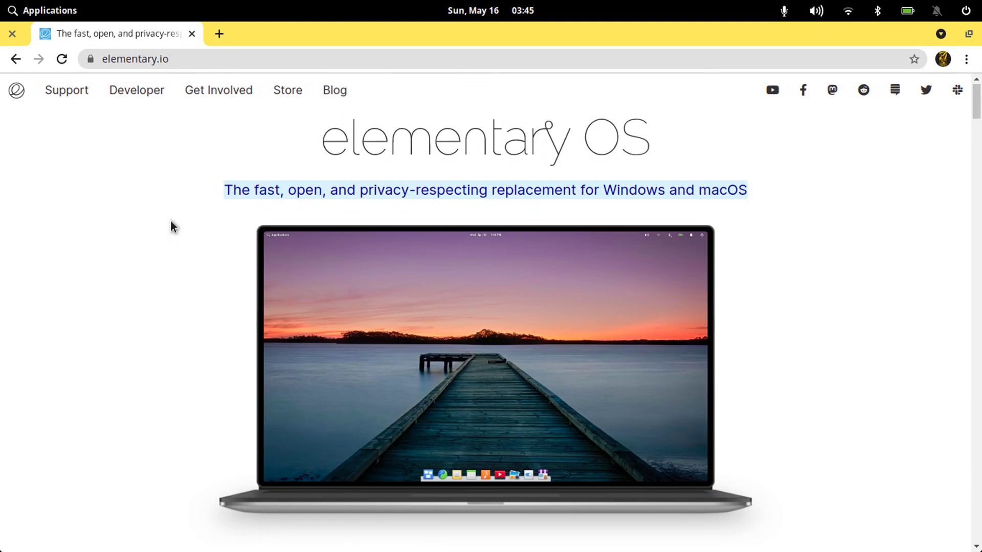
scroll(170, 222, "down", 10)
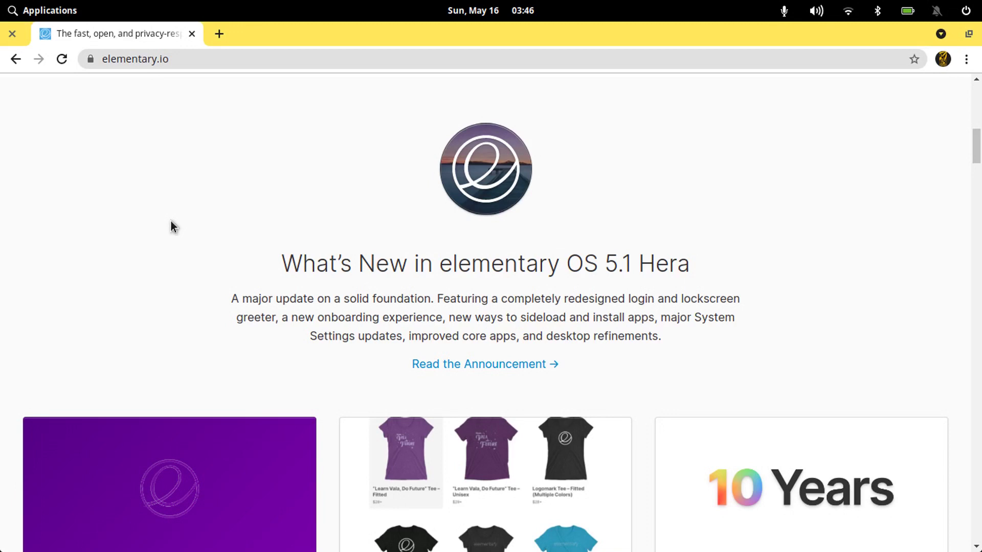
scroll(1, 320, "down", 10)
scroll(1, 319, "up", 15)
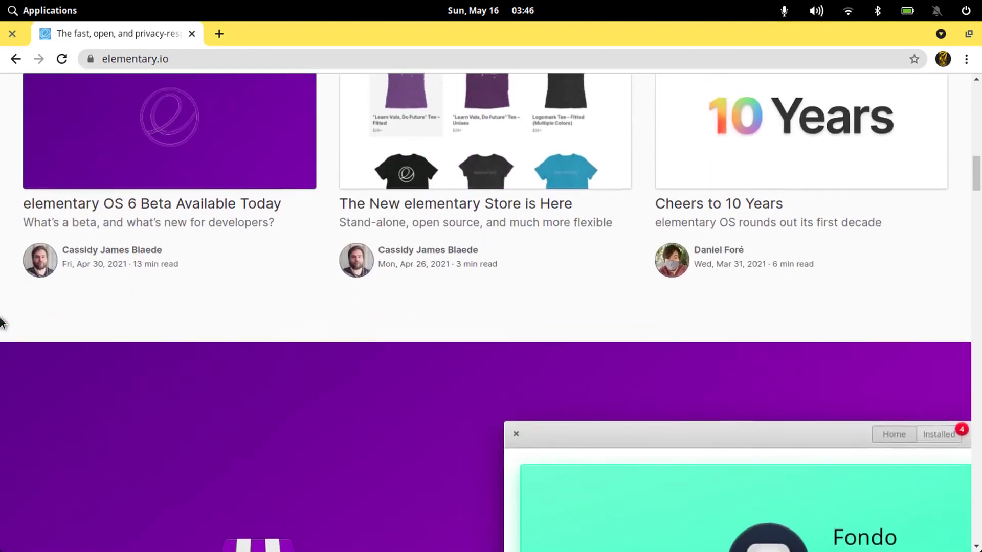
scroll(2, 322, "up", 3)
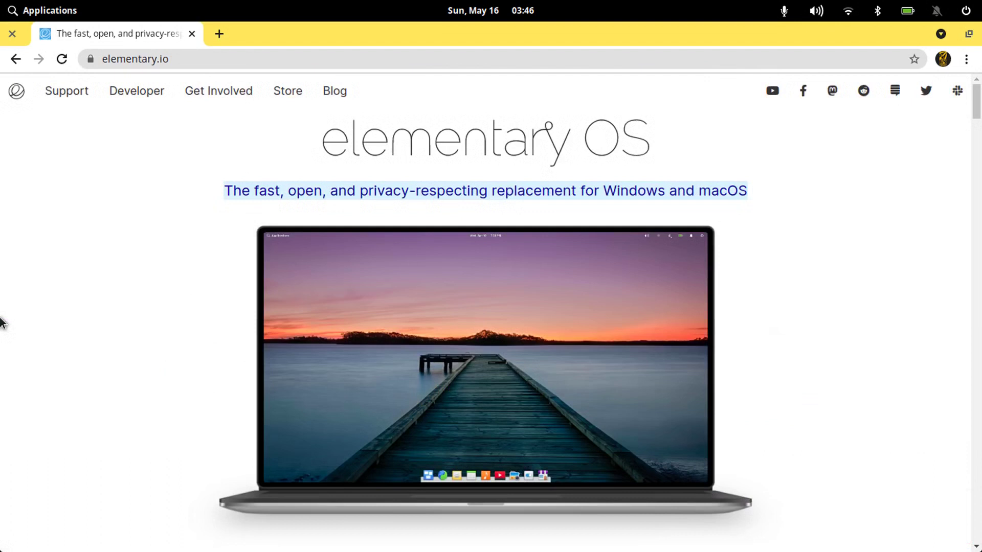
scroll(1, 323, "down", 5)
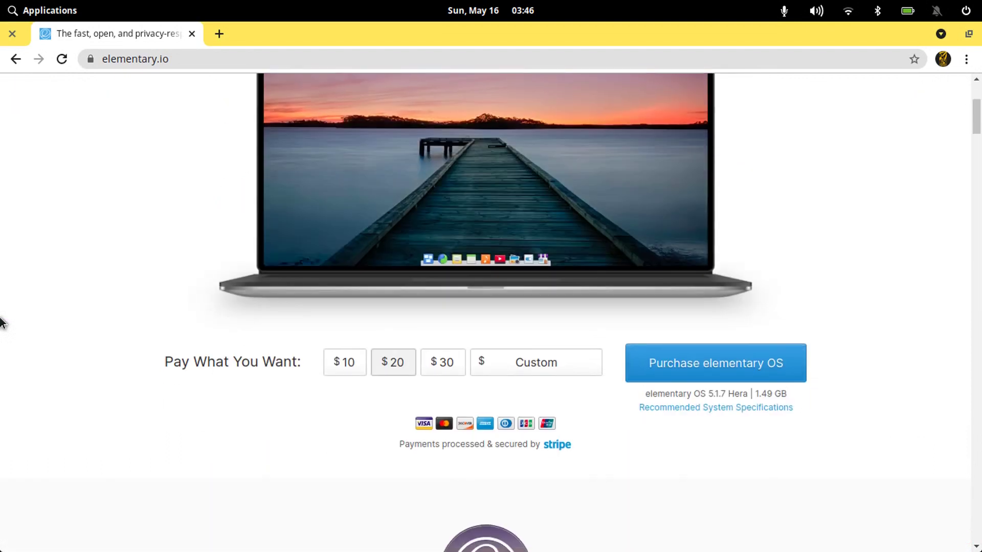
scroll(2, 323, "down", 8)
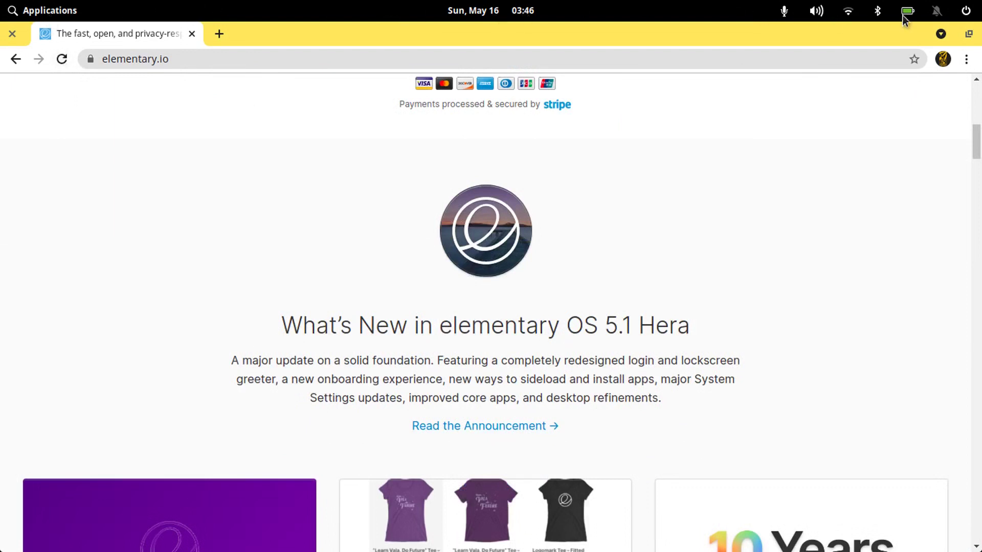
Step: Look over the desktop's session options, the calendar and both pages of installed applications, closing each view again
left_click(966, 11)
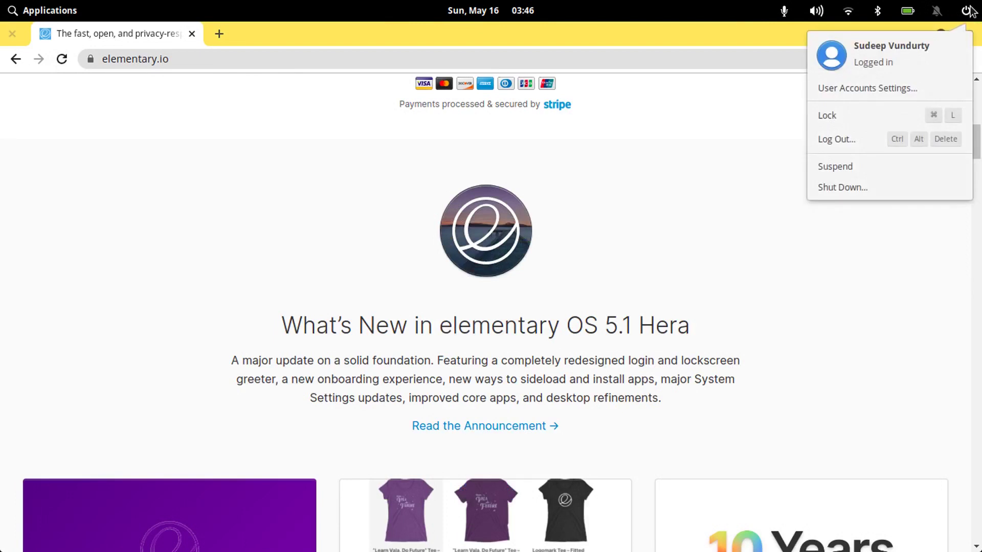
left_click(912, 12)
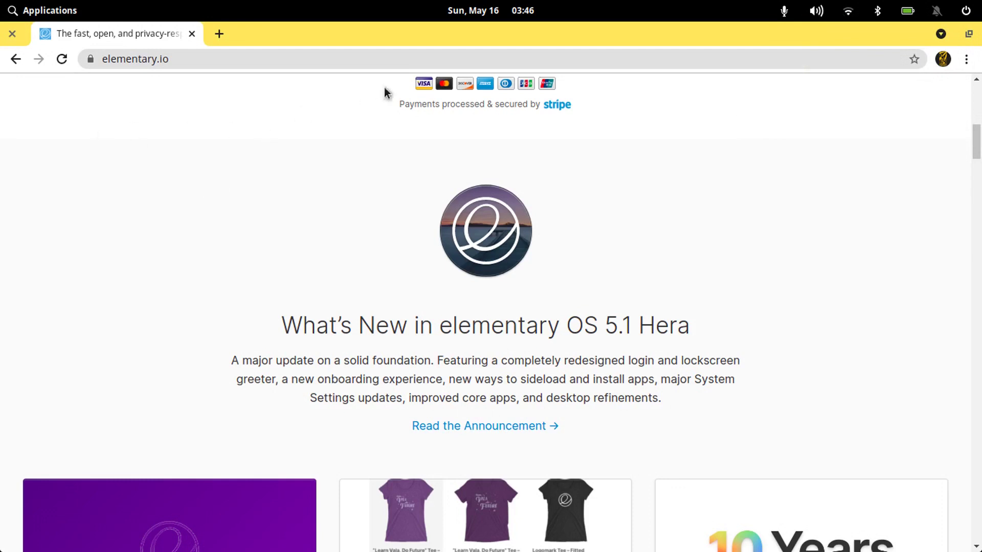
left_click(483, 11)
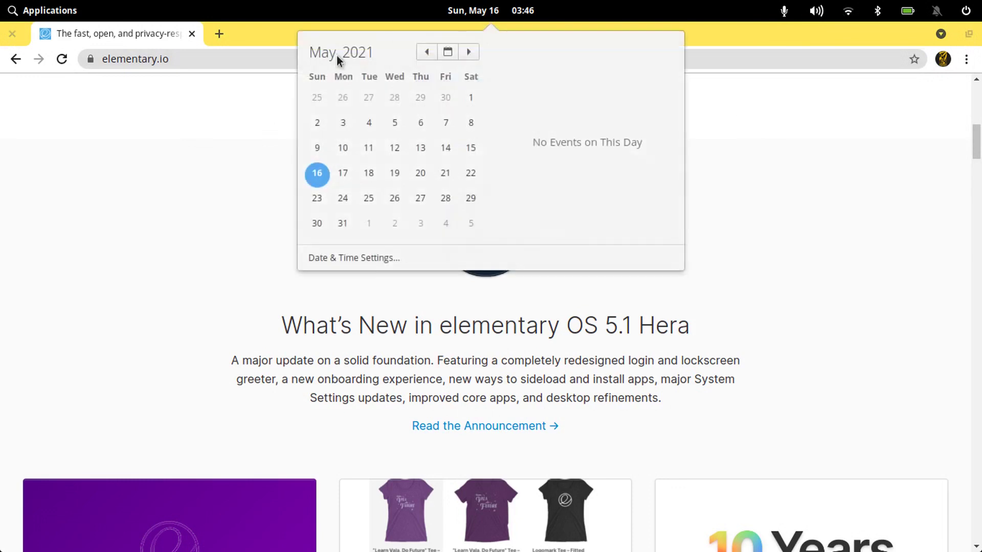
left_click(248, 108)
left_click(60, 14)
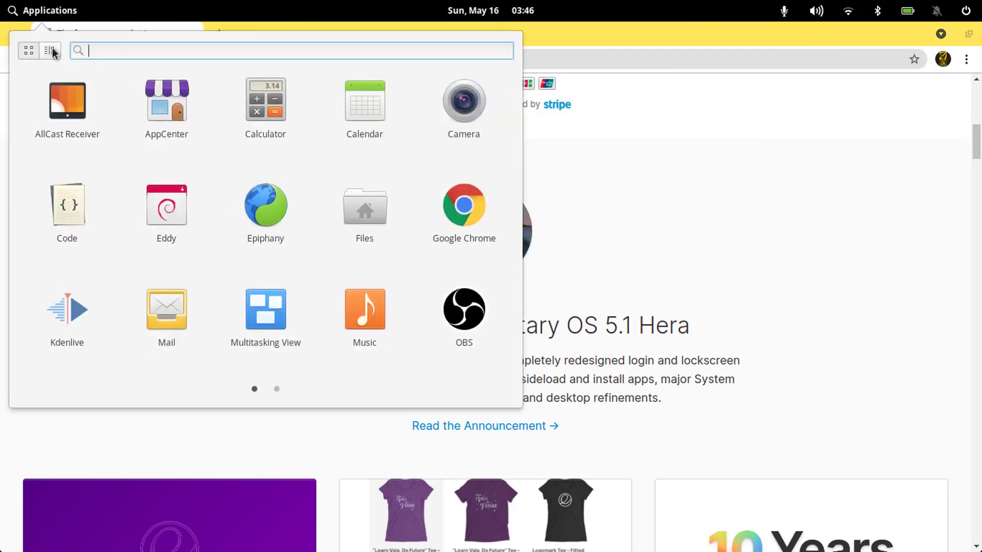
left_click(279, 391)
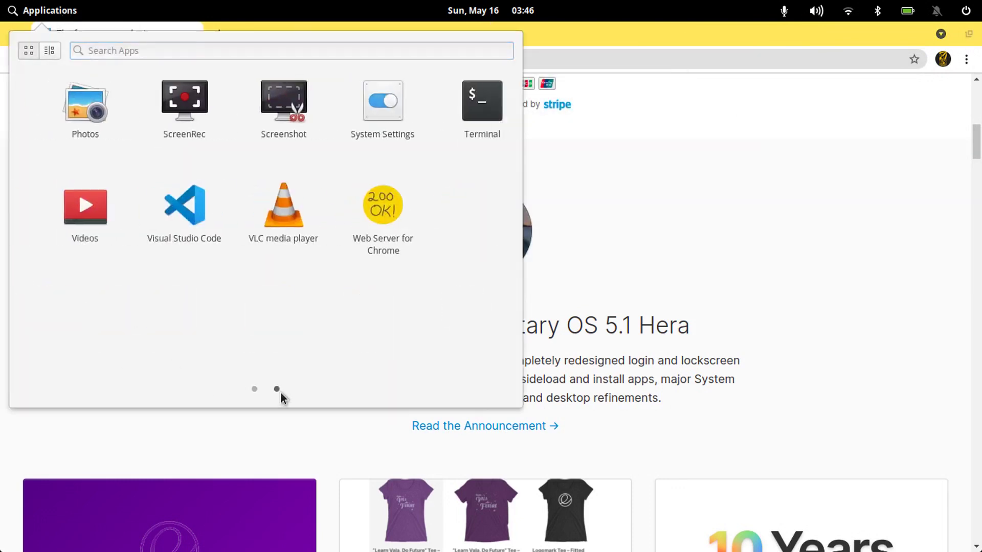
left_click(603, 324)
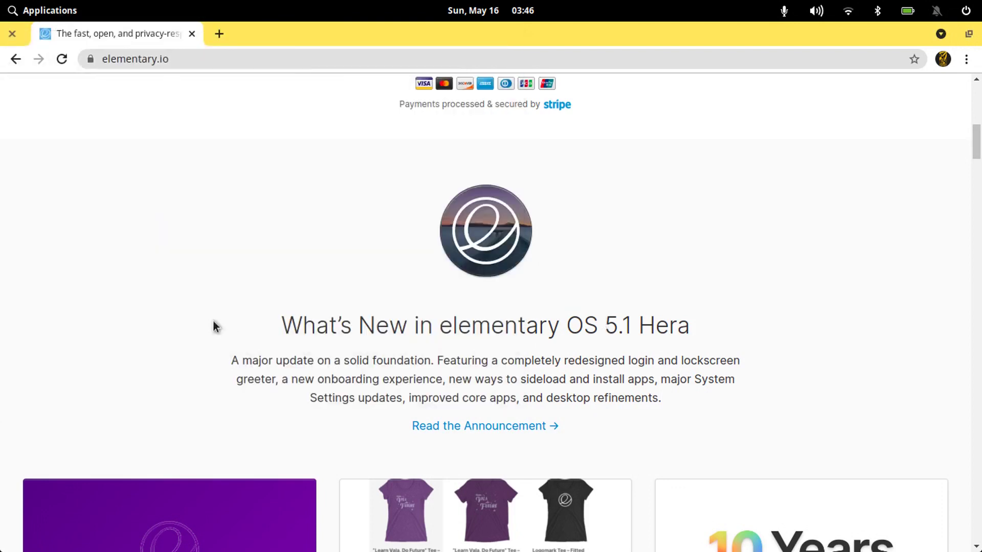
Step: Examine the AppCenter and Get Work Done. Or Play. sections of the elementary OS home page
scroll(1, 342, "down", 20)
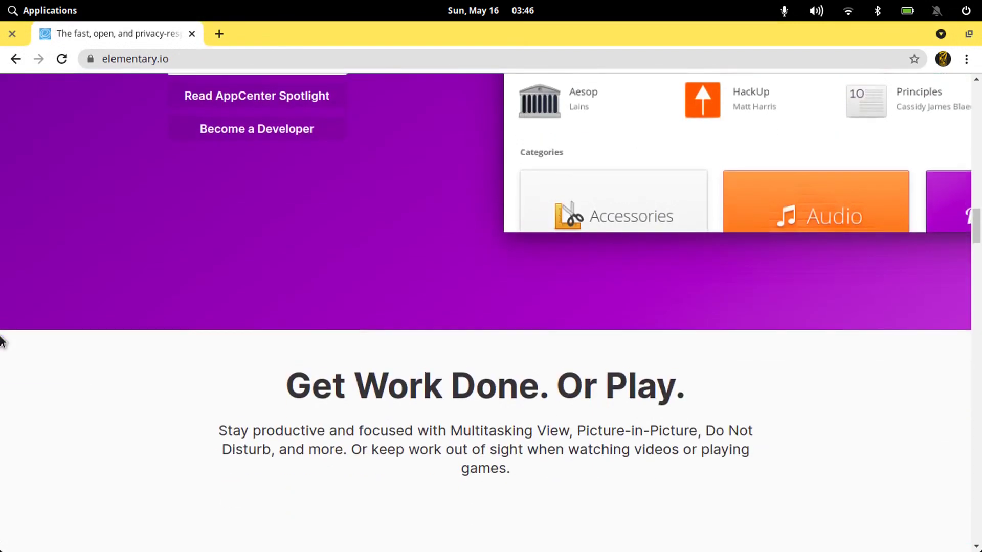
scroll(1, 342, "up", 10)
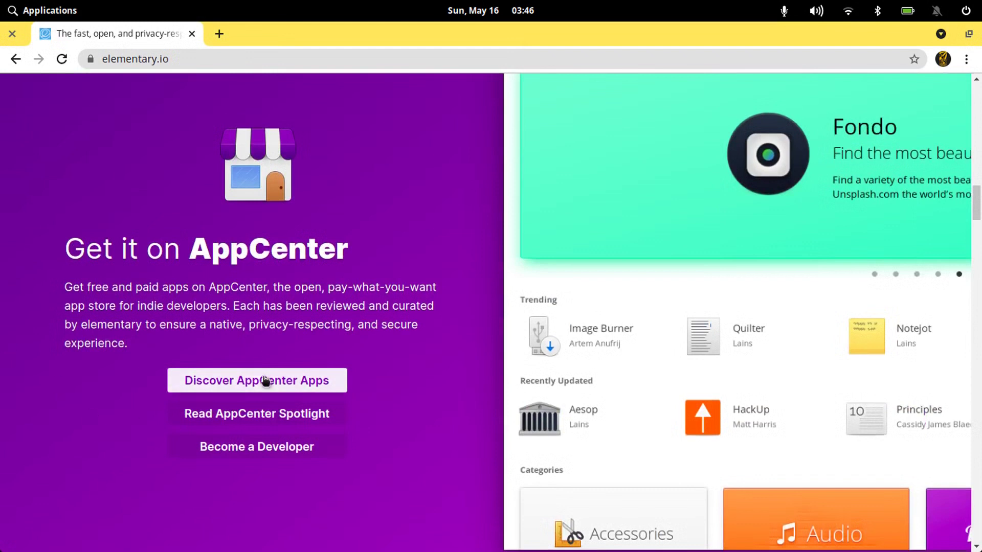
scroll(412, 404, "down", 10)
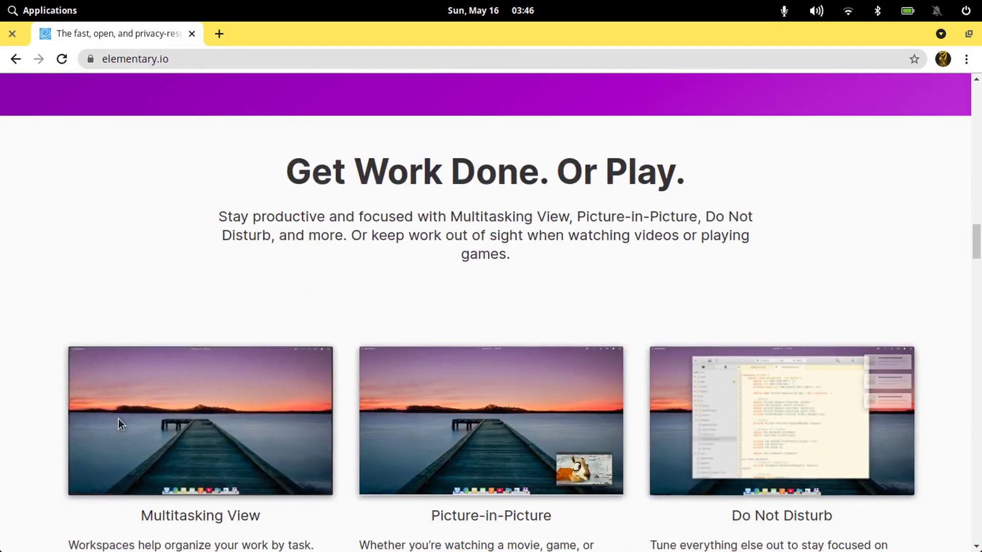
scroll(118, 418, "down", 4)
Step: View the open workspaces and the empty new one in Multitasking View, and return to the browser's workspace
mouse_move(358, 549)
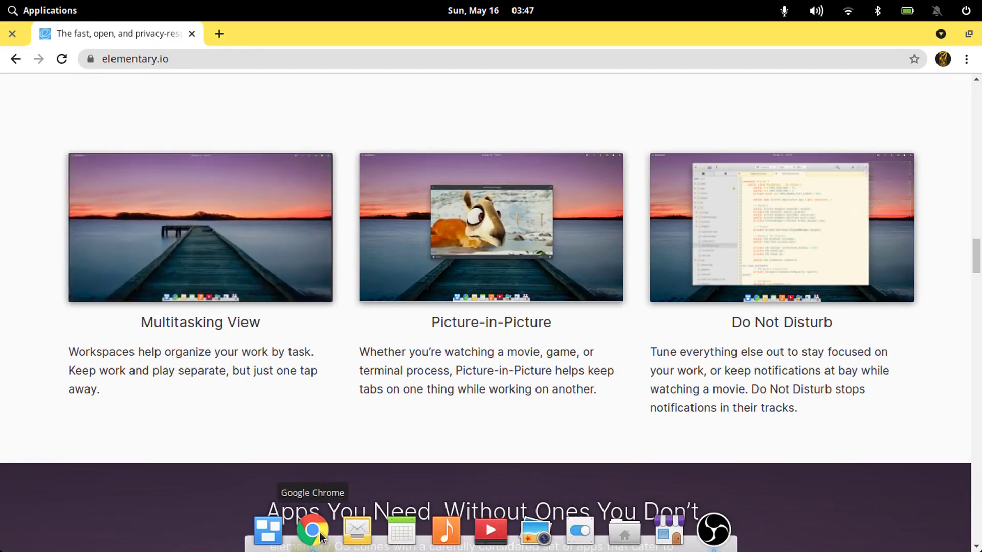
left_click(267, 533)
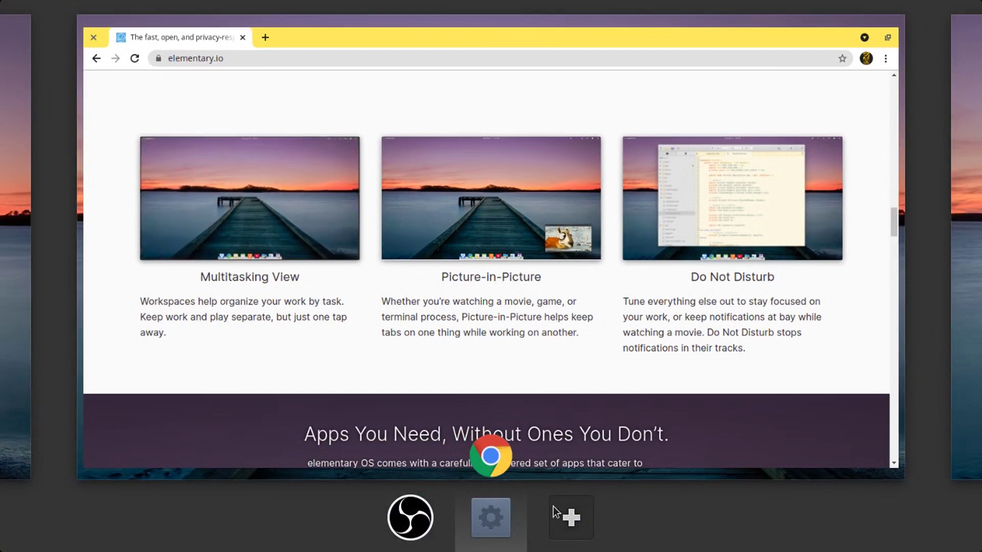
left_click(567, 523)
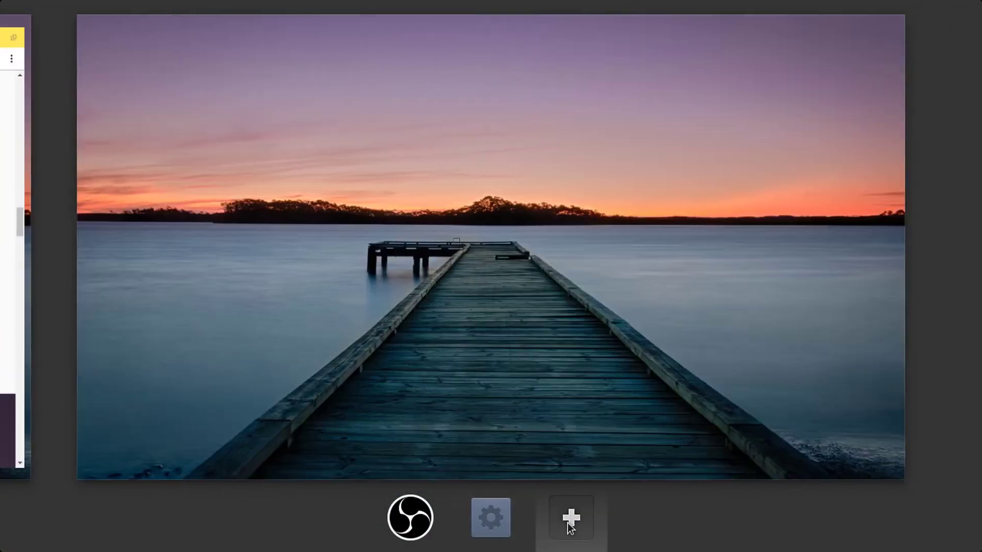
left_click(488, 529)
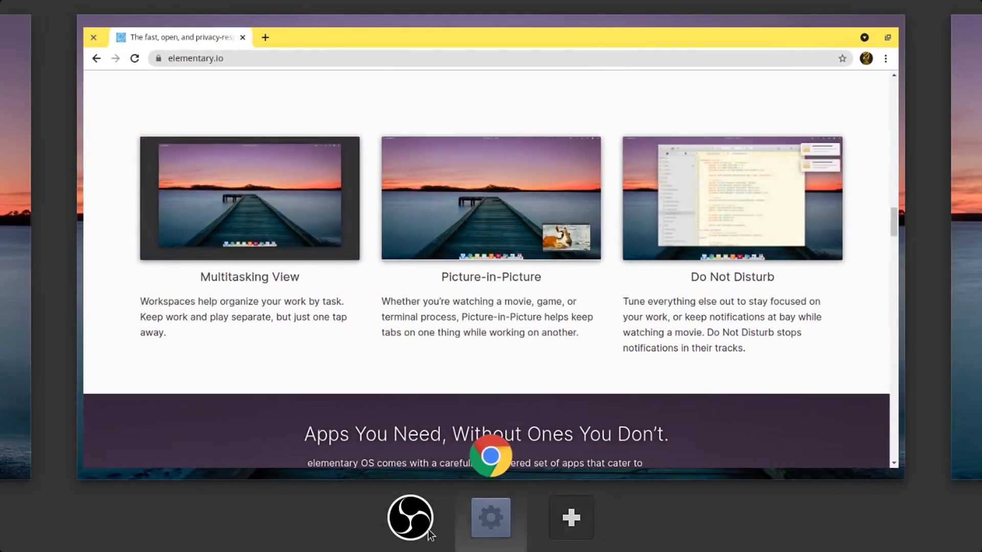
left_click(528, 391)
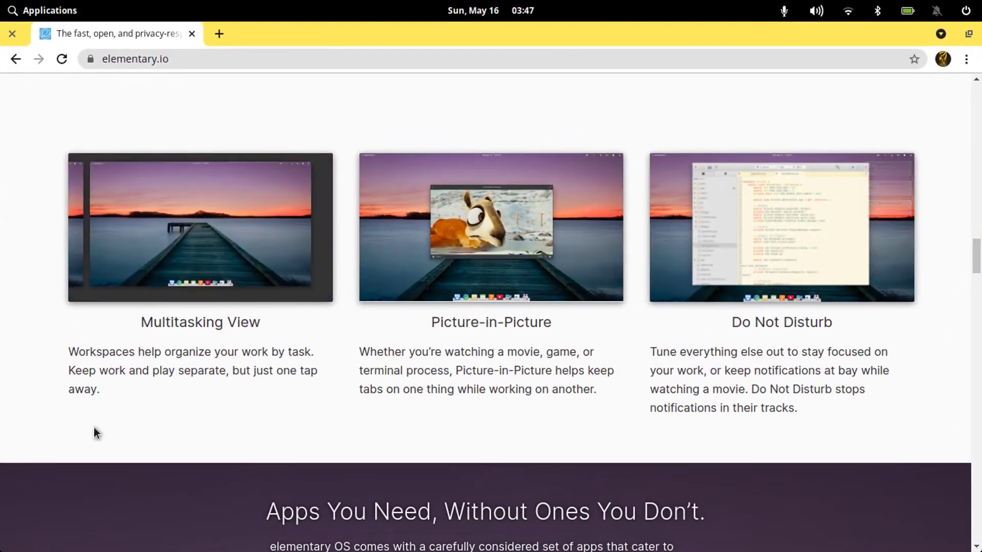
Step: Go back to the start of the home page and review the elementary OS pricing and purchase options
scroll(2, 366, "up", 8)
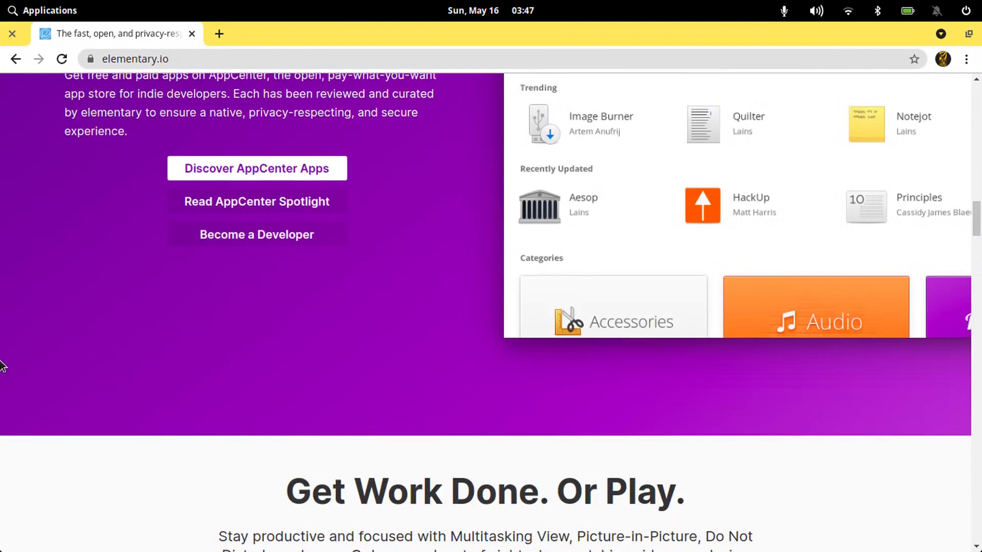
scroll(2, 365, "up", 15)
scroll(2, 366, "up", 5)
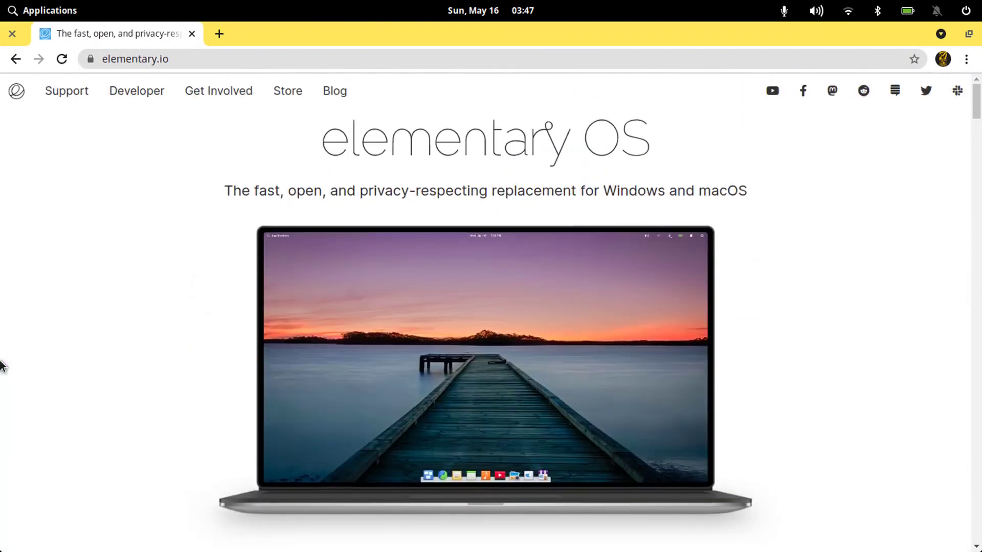
scroll(1, 366, "down", 7)
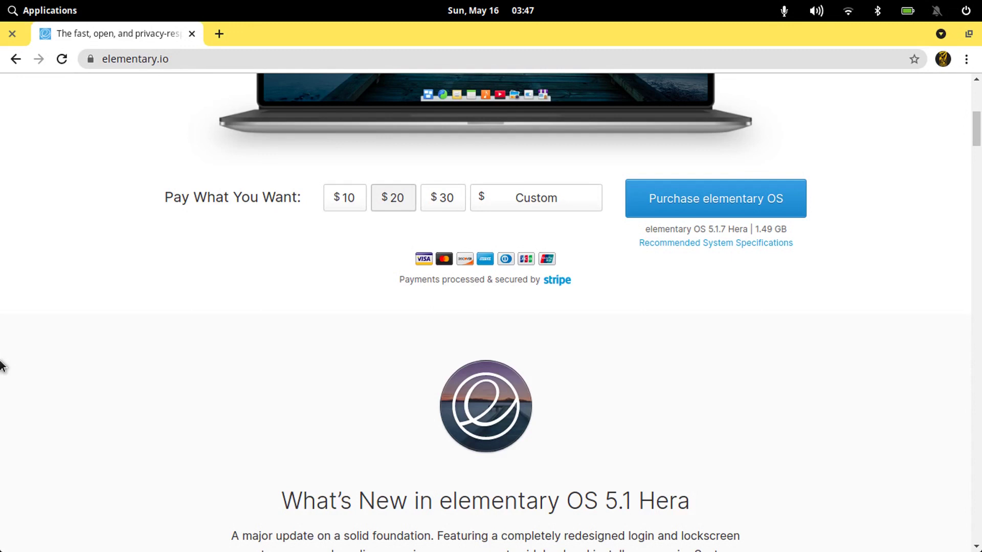
Step: Review the elementary OS home page from its start through What's New in elementary OS 5.1 Hera and the news posts to the AppCenter section
scroll(26, 300, "up", 8)
scroll(26, 300, "down", 10)
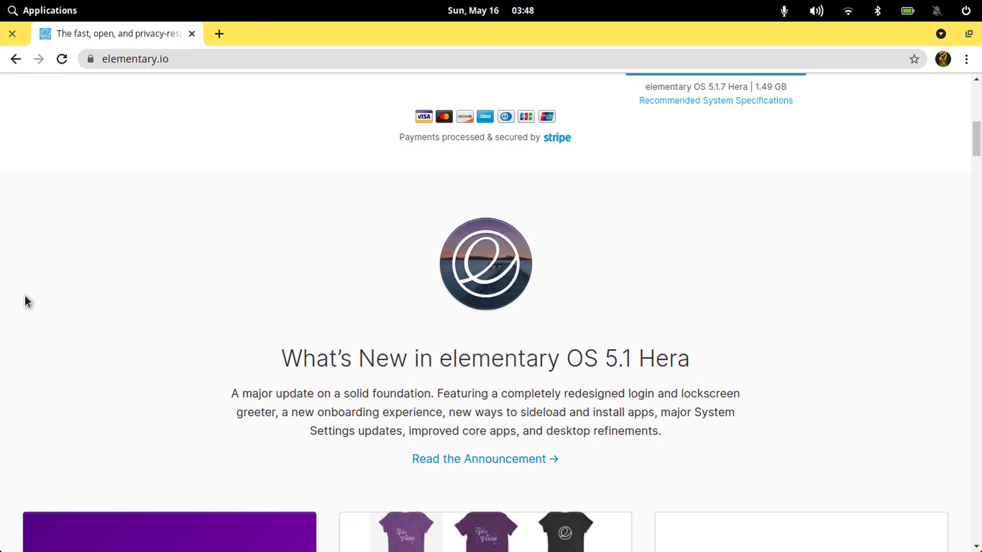
scroll(99, 227, "down", 10)
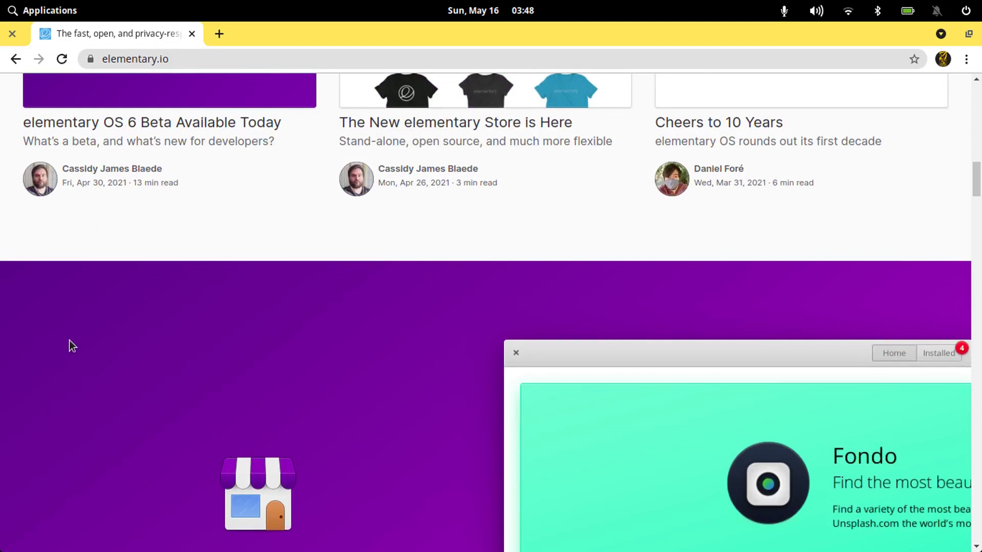
scroll(70, 340, "down", 3)
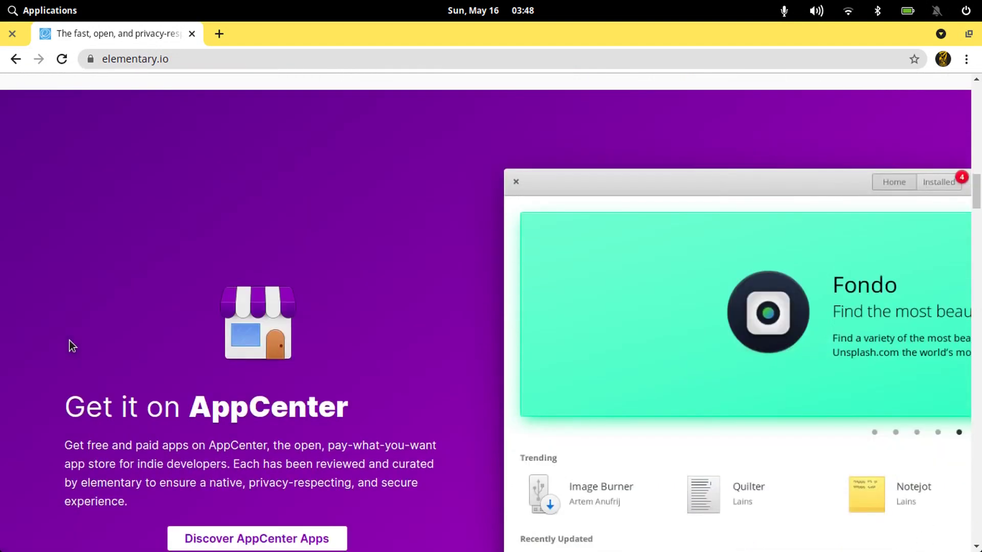
Step: Open the itch.io website in a new browser tab
left_click(223, 30)
type("it")
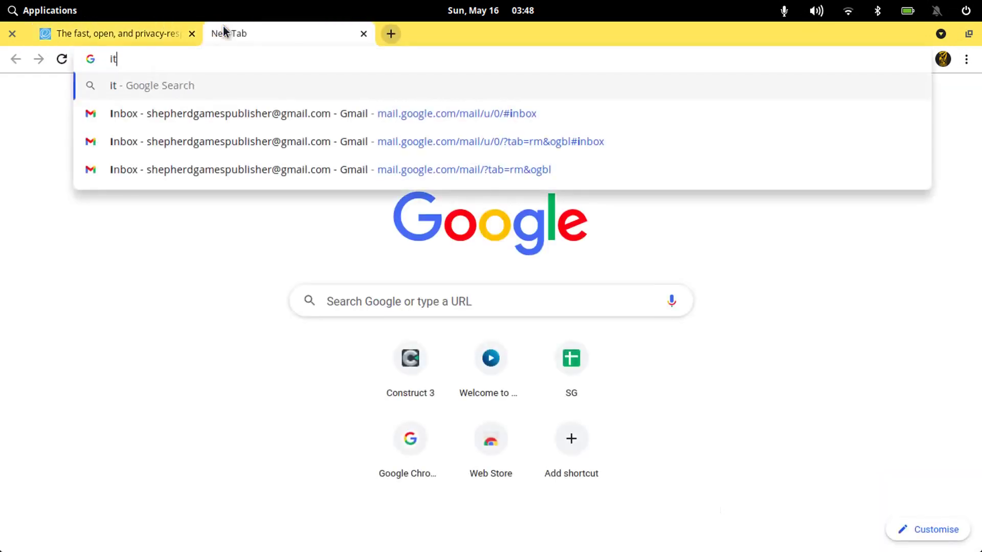
key("Return")
left_click(228, 66)
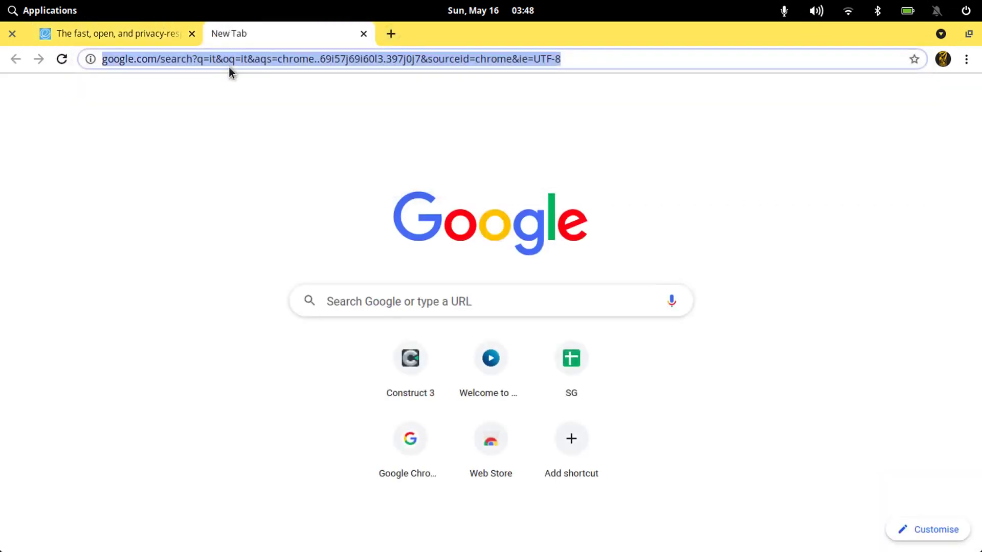
type("itch")
key("BackSpace")
key("BackSpace")
key("BackSpace")
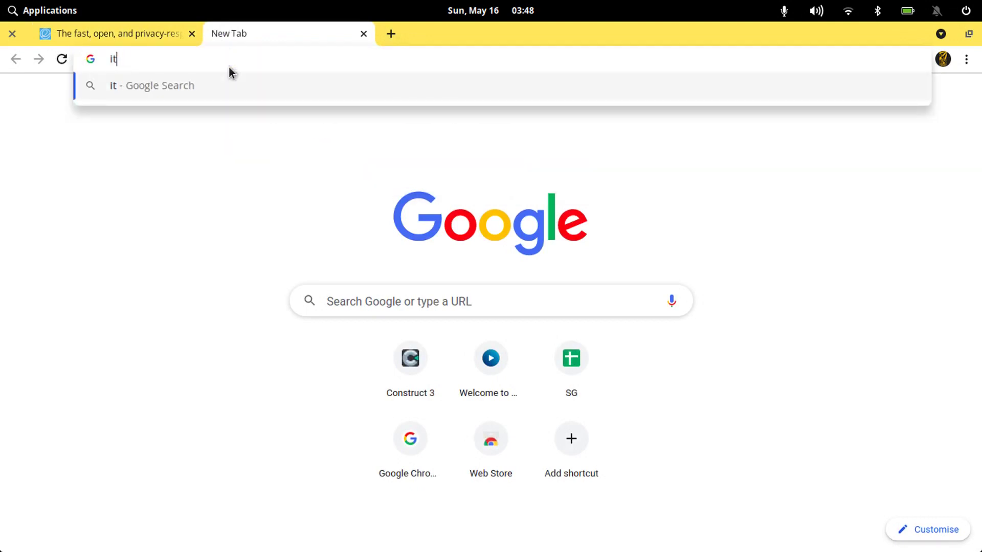
type("th")
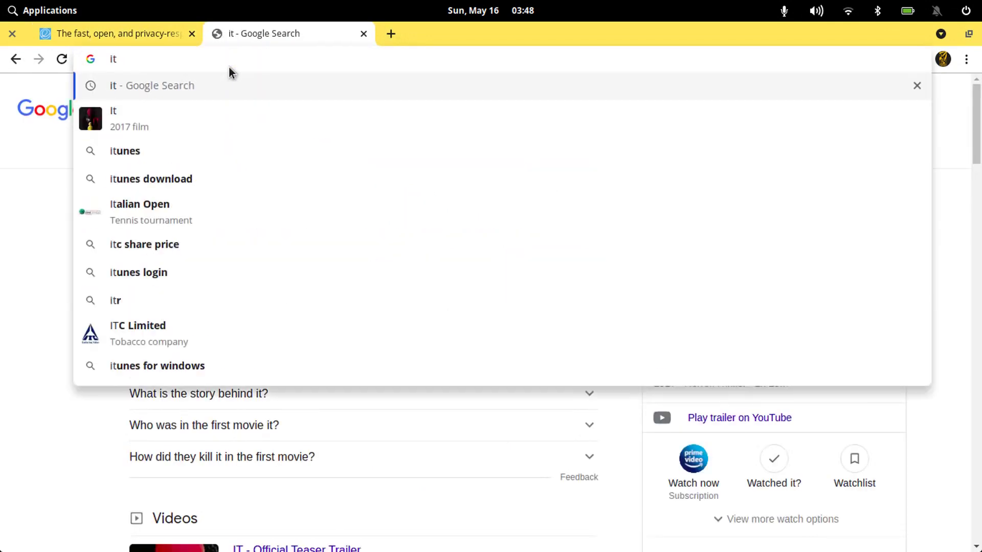
key("BackSpace")
type("c")
key("BackSpace")
type("ch.io")
key("Return")
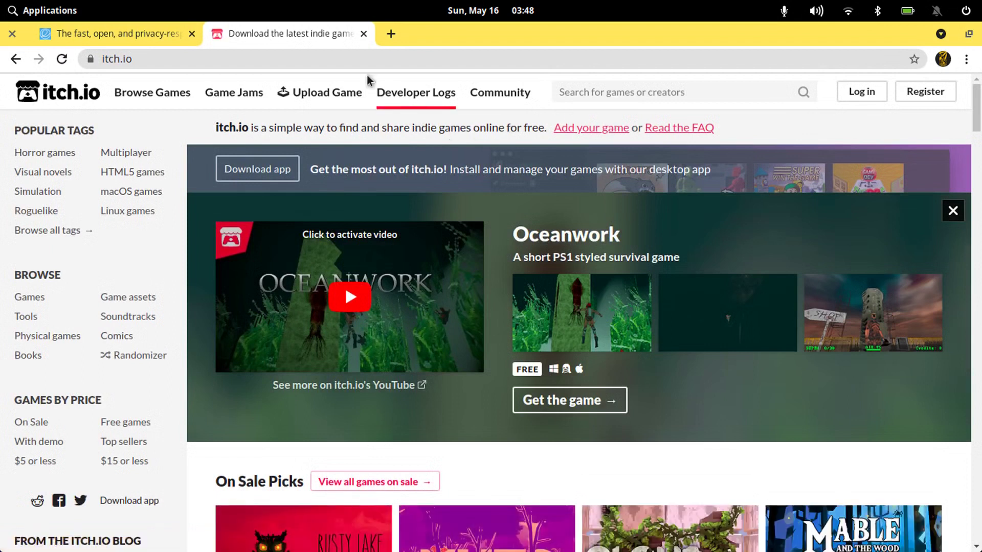
Step: Extend the itch.io address to shepherdames.itch.io and load it
left_click(242, 60)
key("Left")
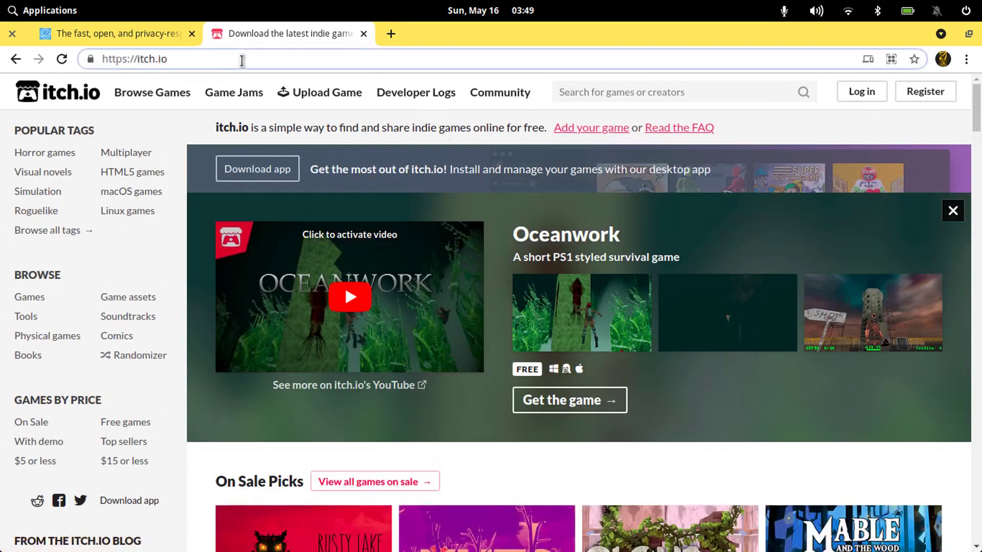
type("shepherd")
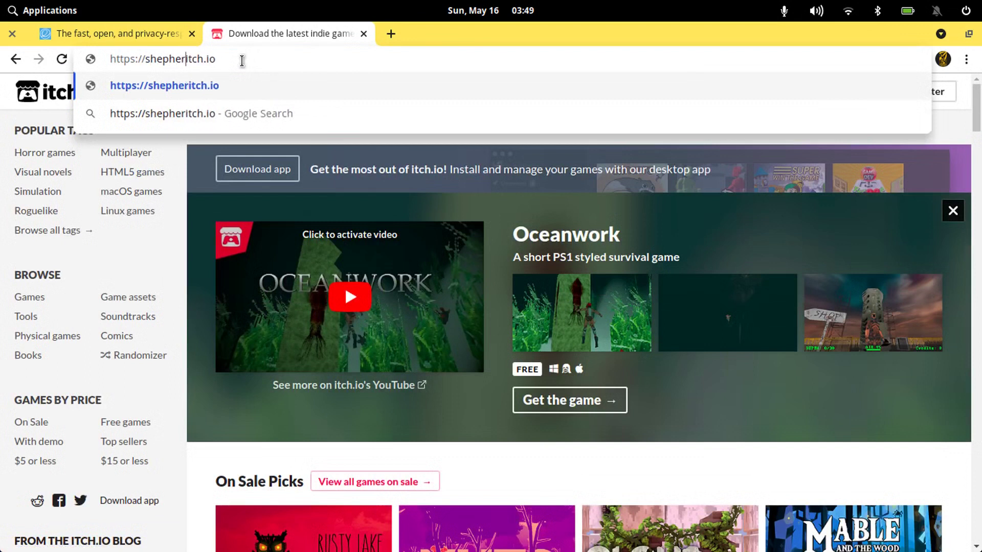
type("ames.")
key("Return")
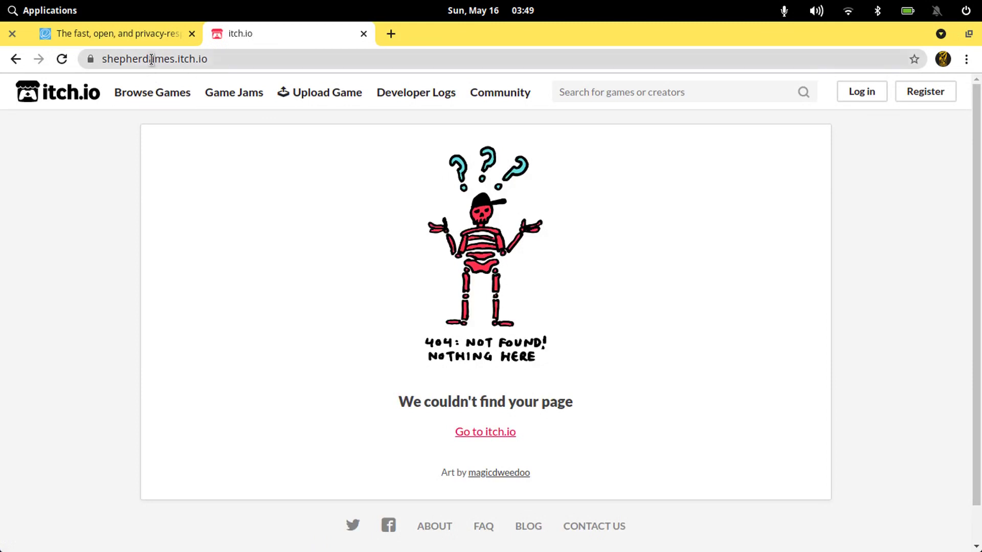
Step: Correct the misspelled subdomain so the address reads shepherdgames.itch.io, and load the Shepherd Games page
left_click(242, 60)
key("Left")
key("Left")
key("Left")
key("Left")
key("Left")
key("Left")
key("Left")
key("Left")
key("Left")
key("Left")
key("Left")
key("Right")
key("Right")
type("g")
key("Return")
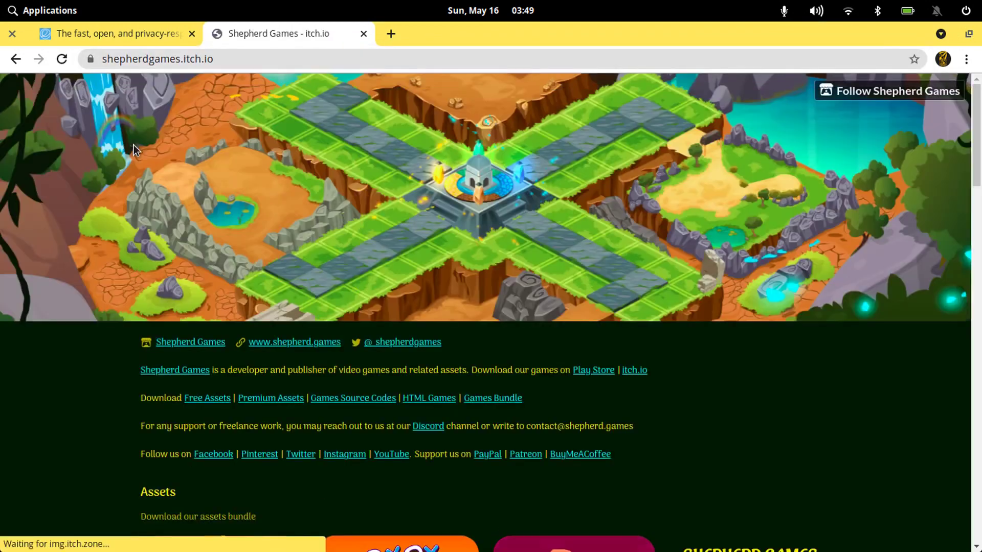
Step: Look through the Games, Tools and Licensing sections to the page's end, and return to the Assets section
scroll(51, 253, "down", 8)
scroll(50, 258, "down", 3)
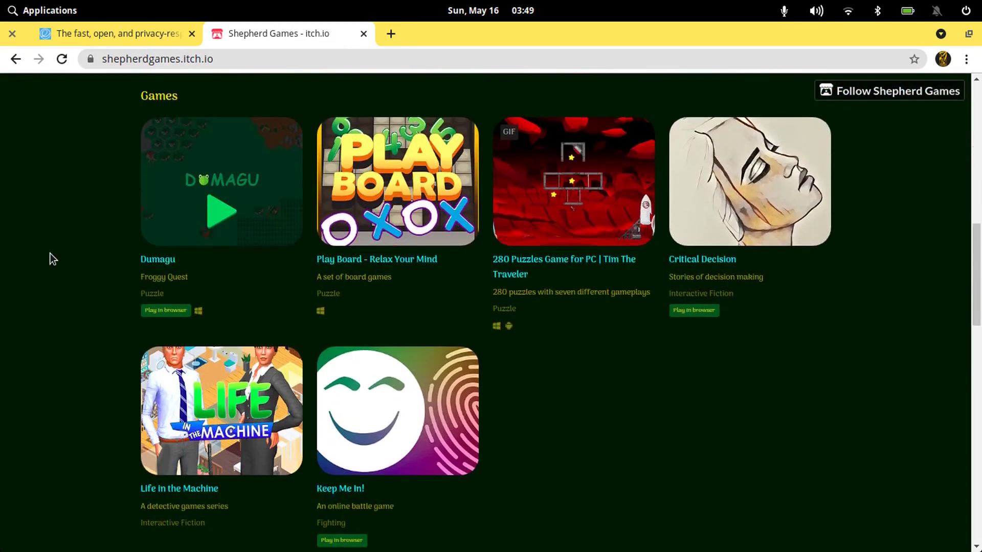
scroll(50, 253, "down", 8)
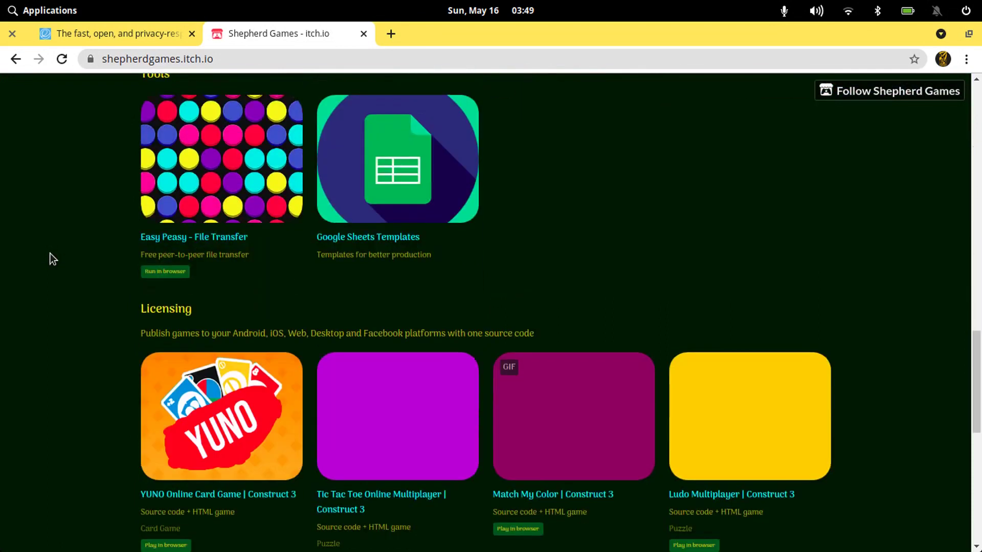
scroll(50, 253, "down", 3)
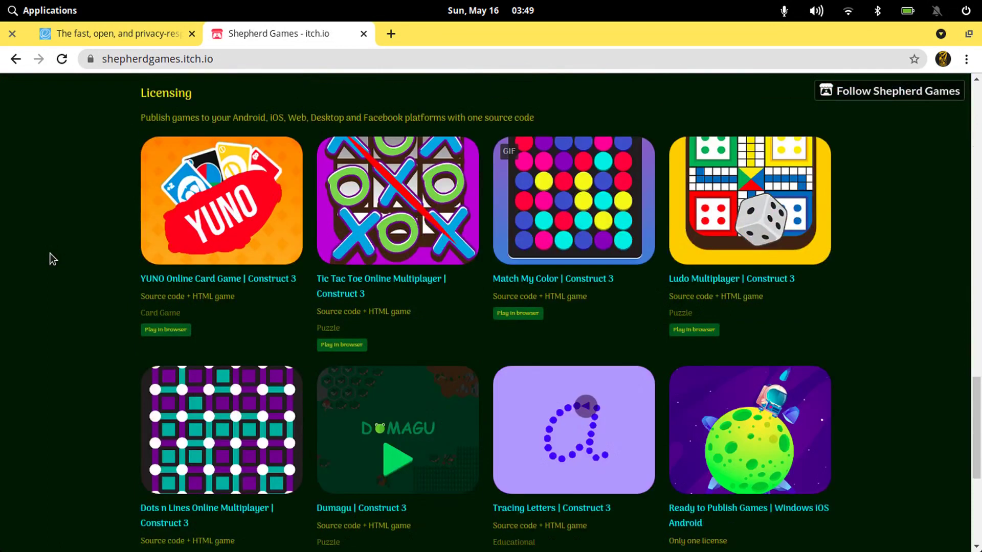
scroll(50, 258, "down", 5)
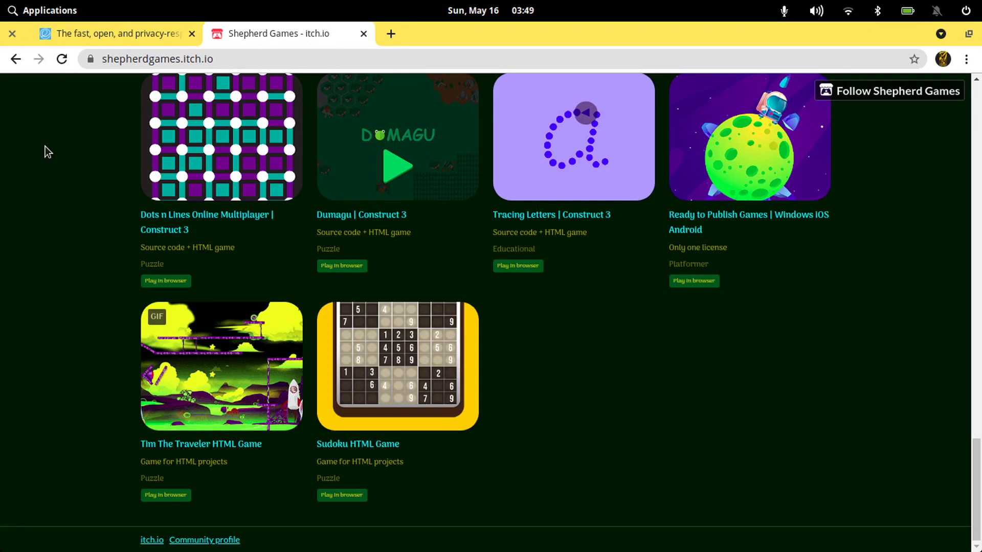
scroll(45, 146, "up", 10)
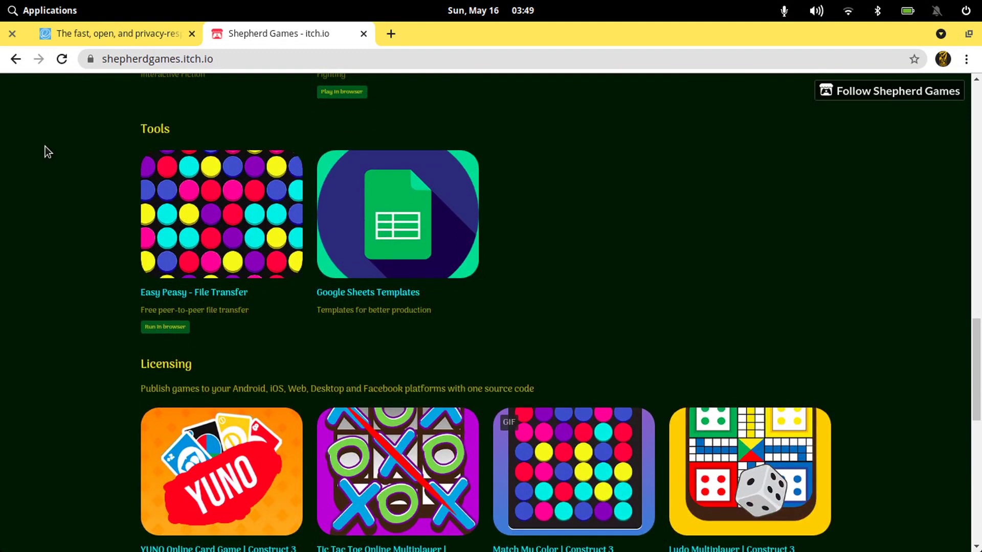
scroll(45, 146, "up", 4)
scroll(45, 146, "up", 3)
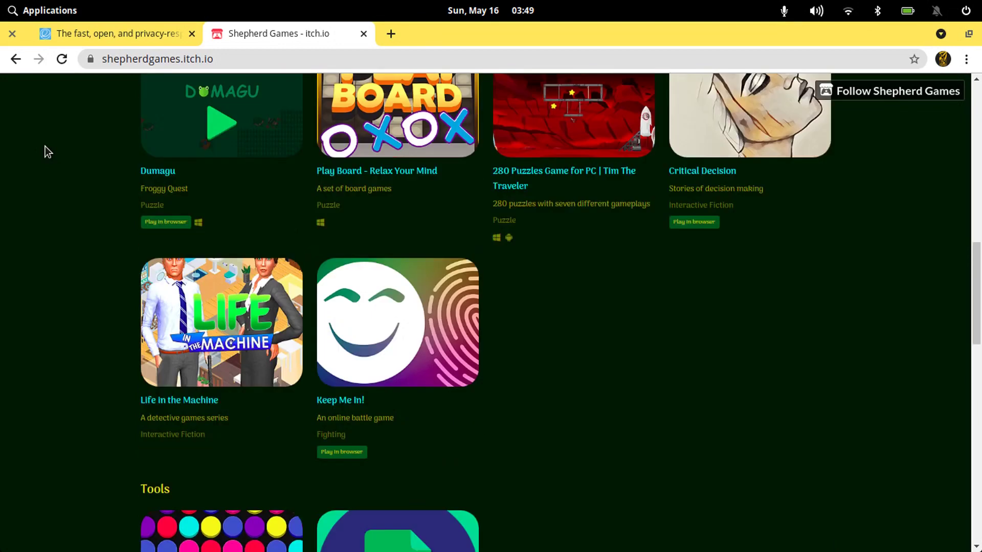
scroll(45, 149, "up", 1)
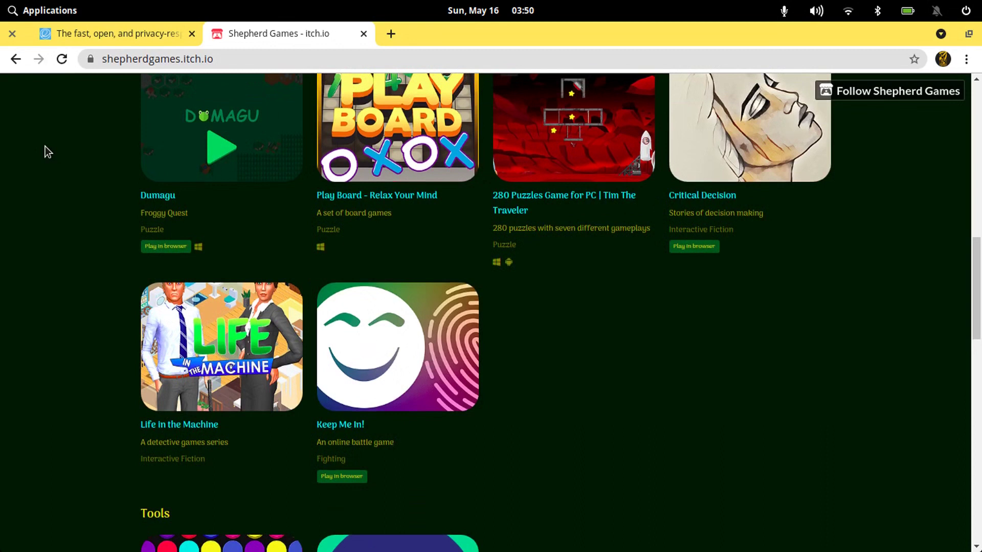
scroll(45, 149, "up", 7)
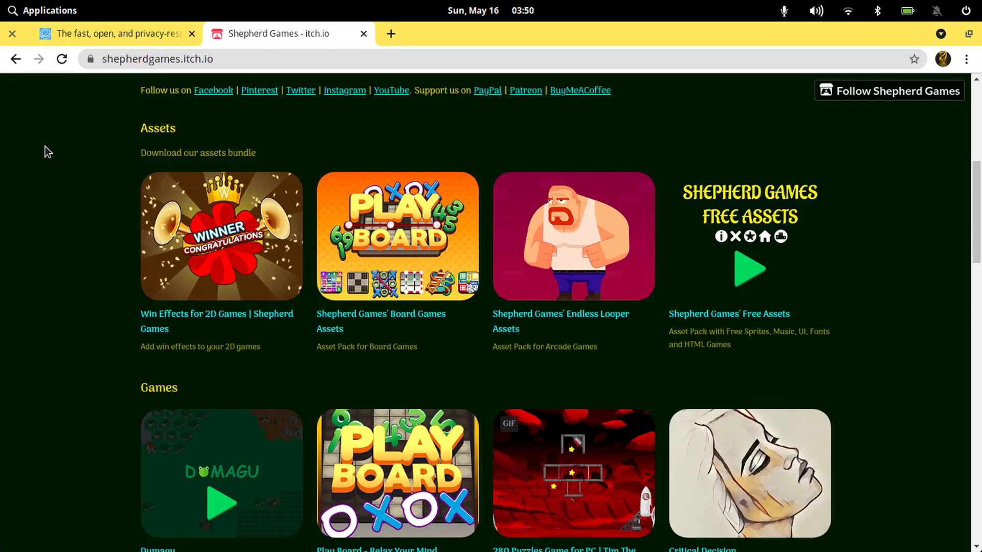
Step: Review the Shepherd Games page again, from the introduction with its links down to the last licensed HTML games
scroll(45, 147, "down", 5)
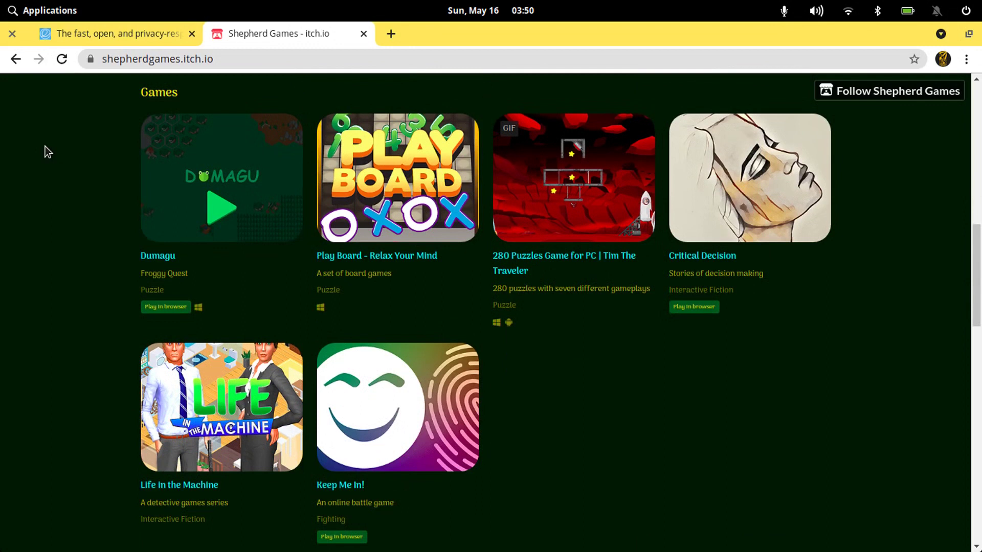
scroll(45, 147, "down", 10)
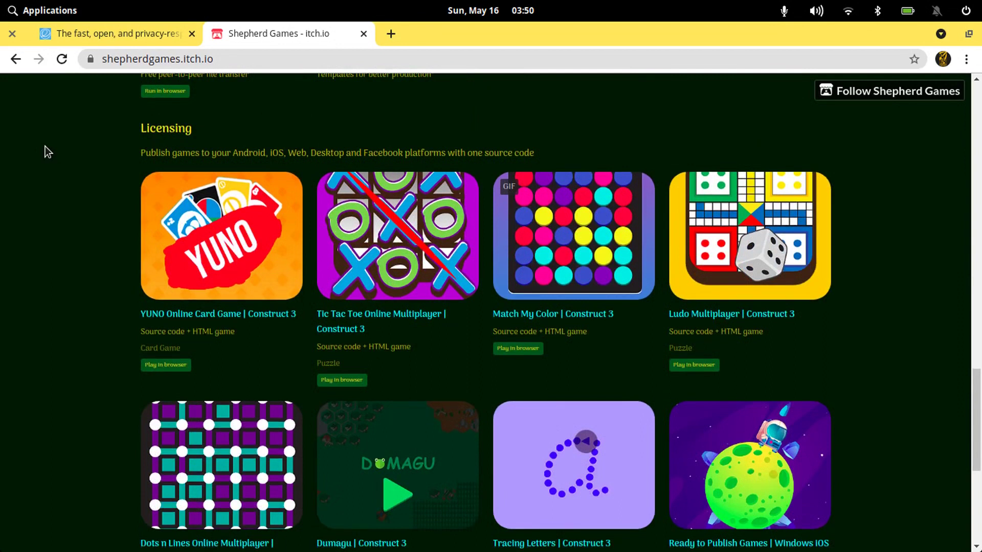
scroll(45, 147, "up", 20)
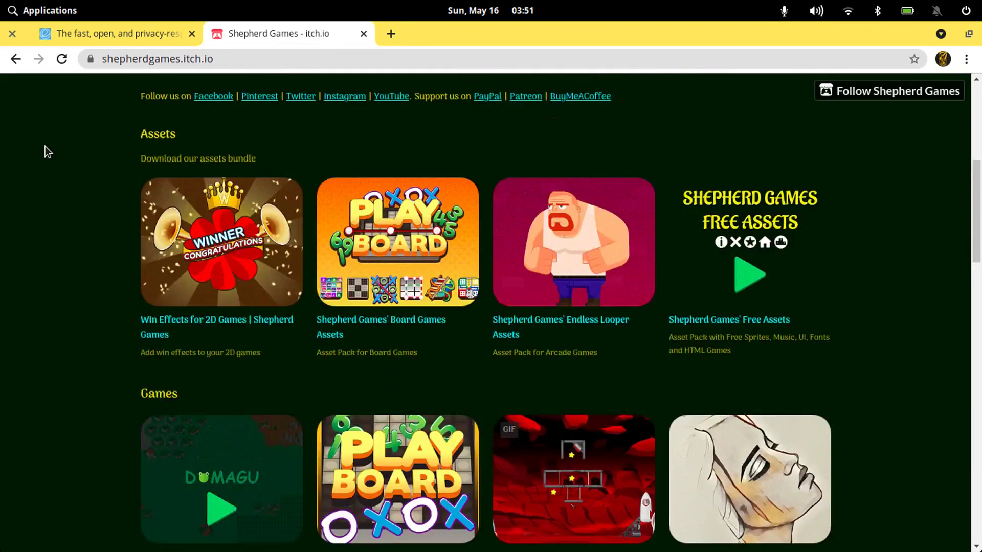
scroll(45, 146, "up", 1)
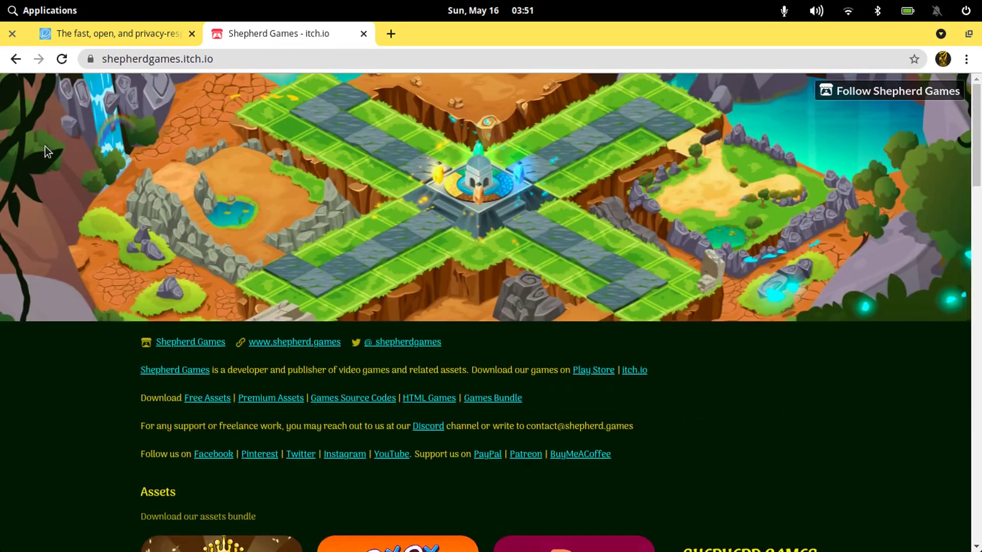
scroll(45, 146, "down", 18)
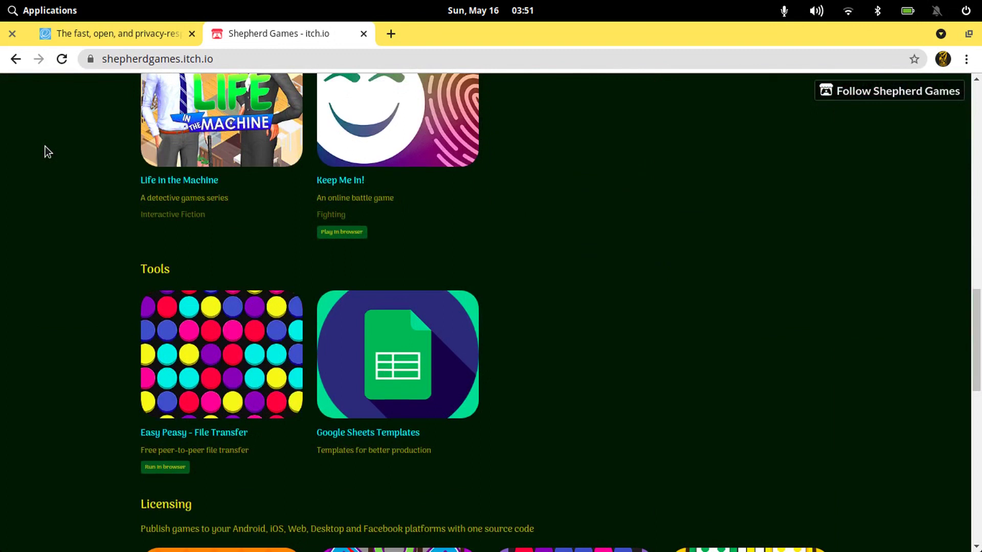
scroll(45, 147, "down", 12)
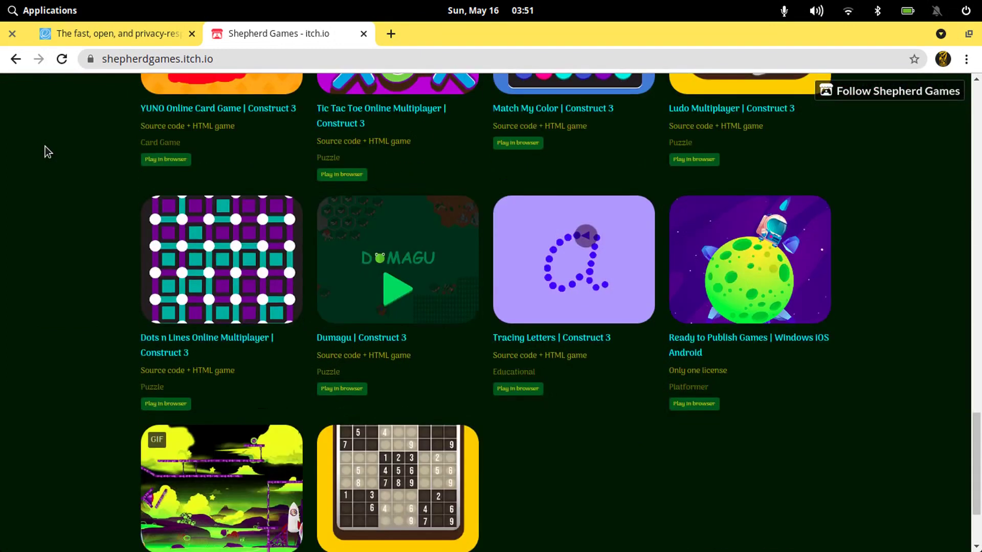
scroll(45, 146, "down", 3)
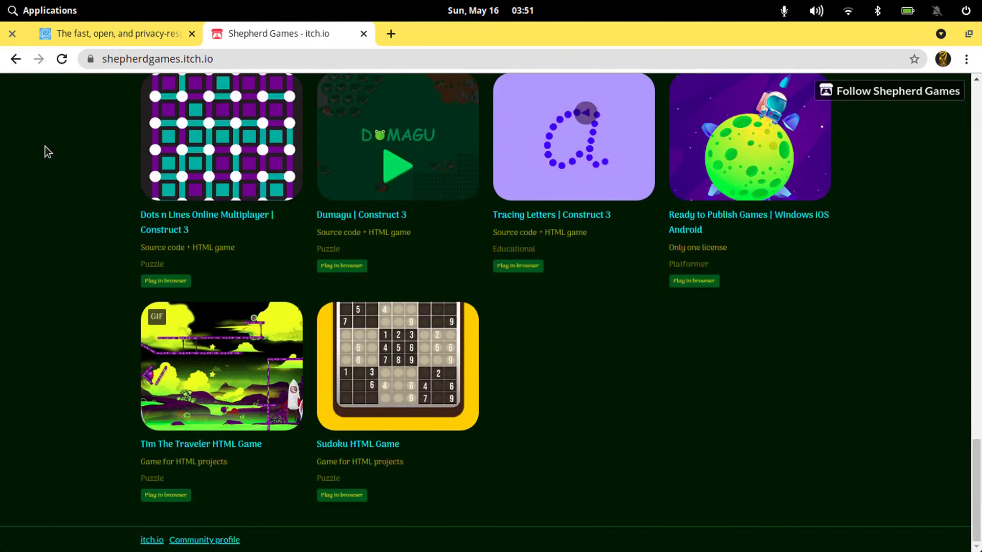
Step: View the second and first pages of installed applications on the desktop, and close the application list
scroll(45, 146, "up", 15)
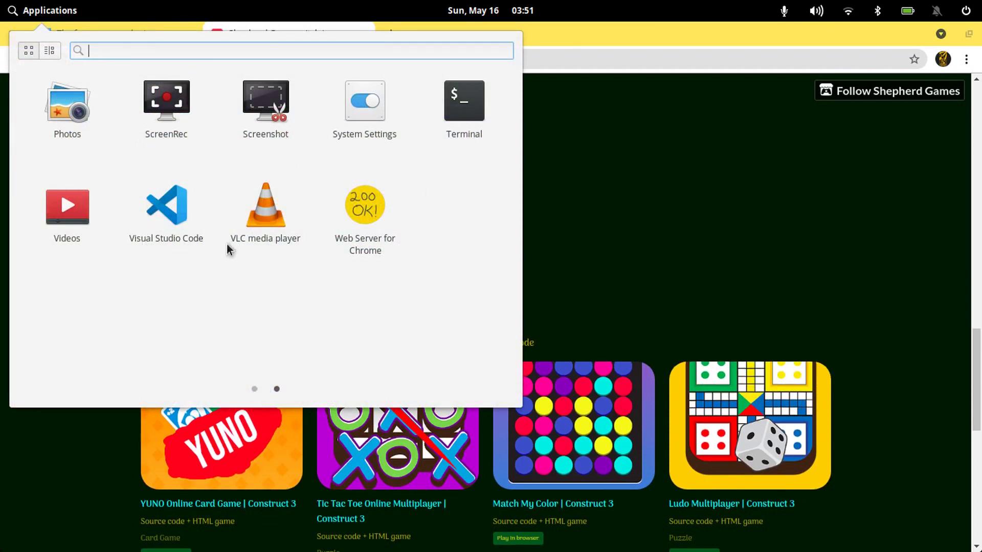
left_click(251, 387)
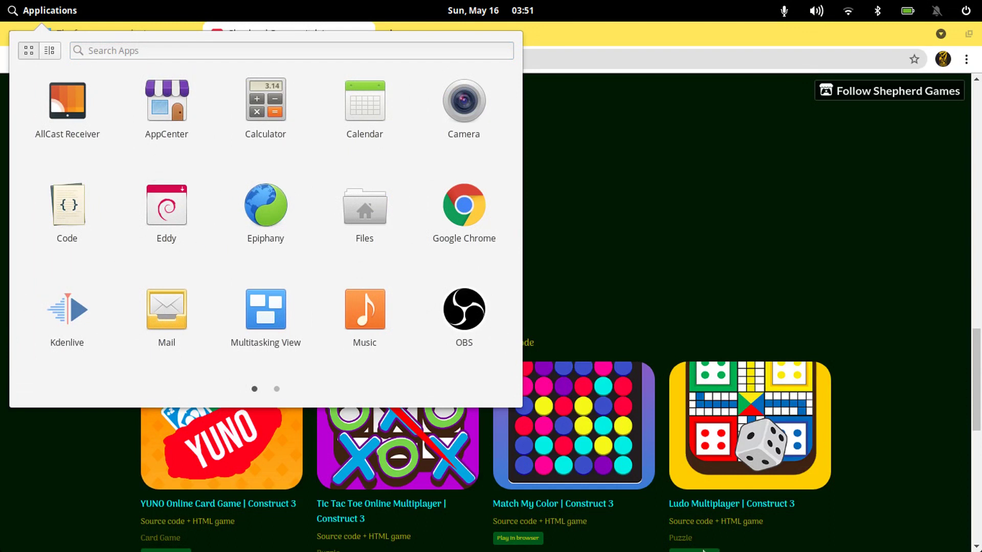
left_click(722, 330)
Step: Open AppCenter, look through the whole list of installed apps, and close AppCenter
mouse_move(716, 547)
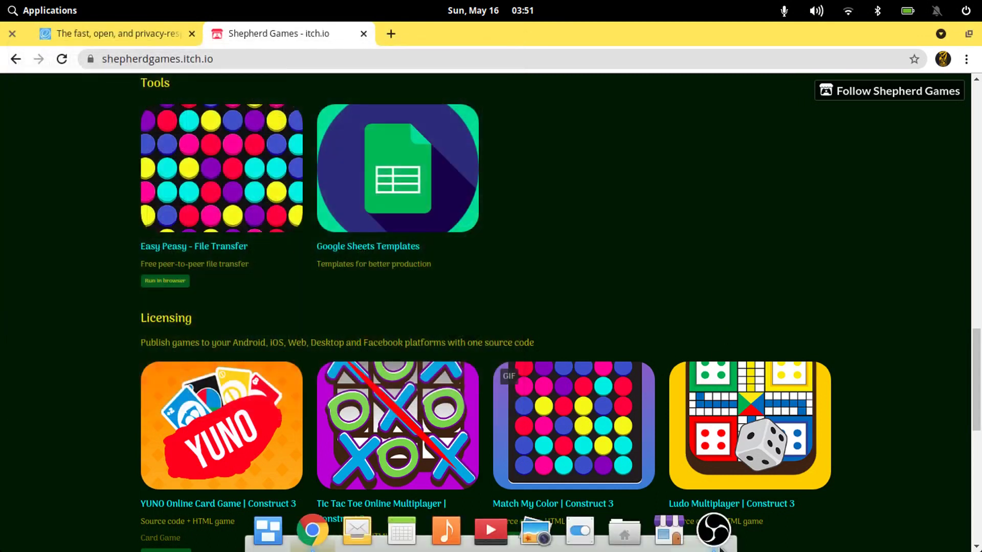
left_click(669, 536)
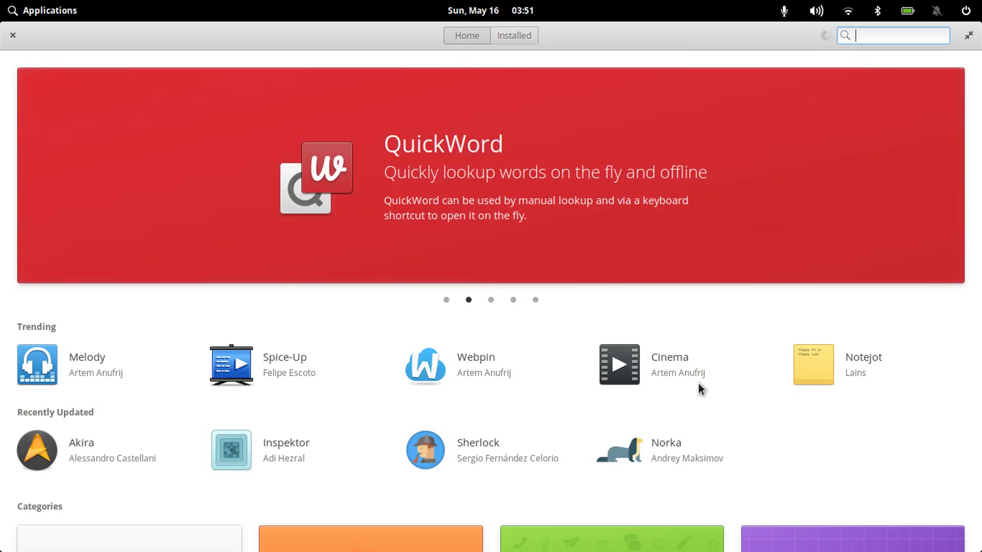
left_click(520, 35)
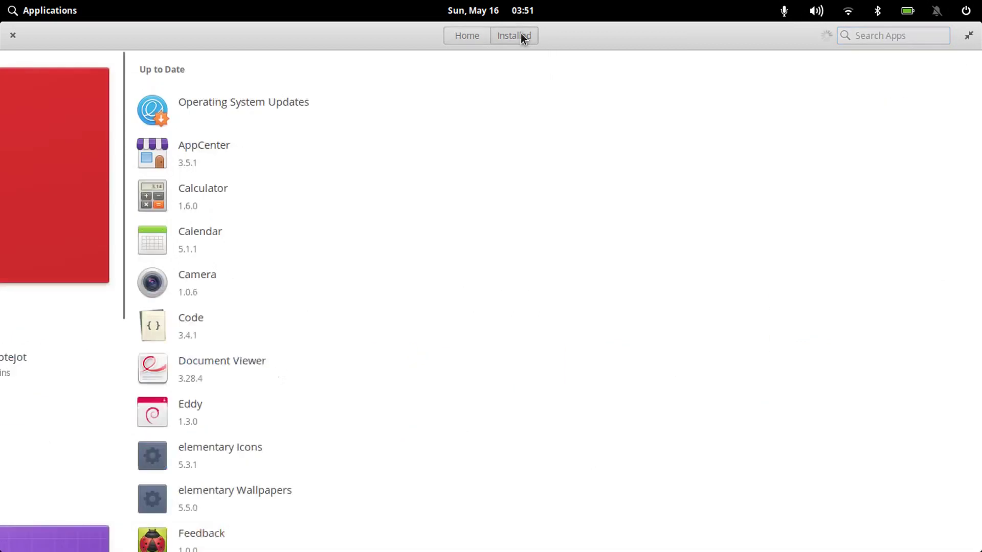
scroll(392, 313, "down", 10)
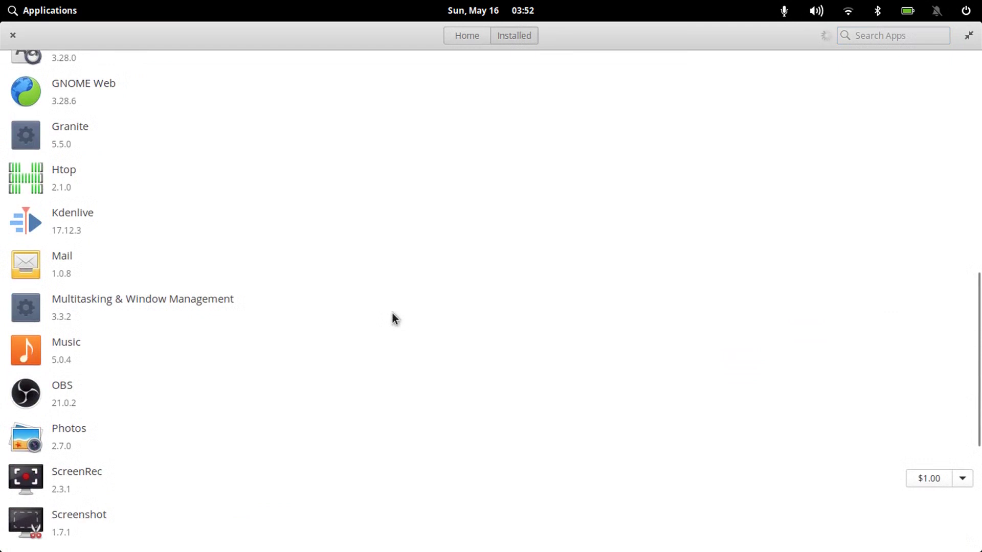
scroll(288, 309, "down", 5)
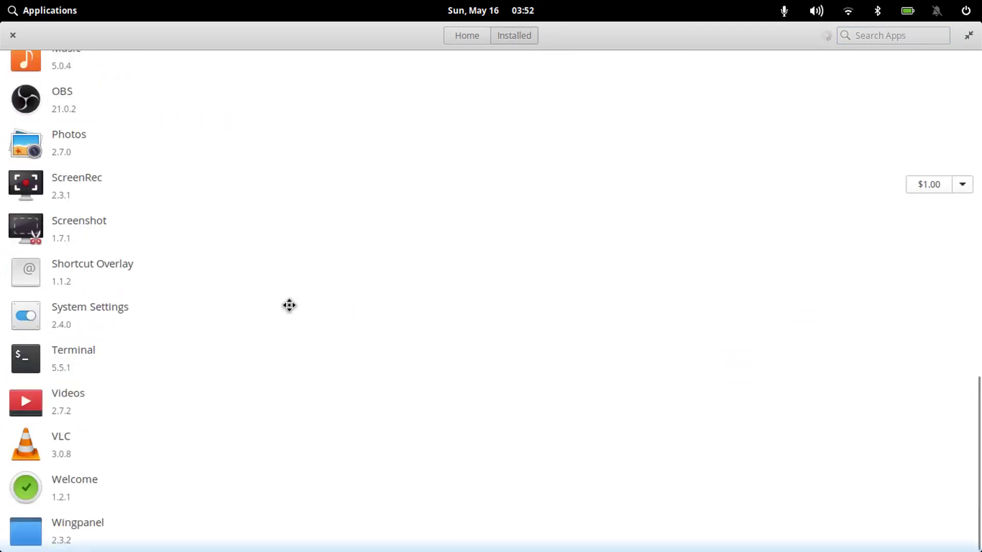
left_click(11, 40)
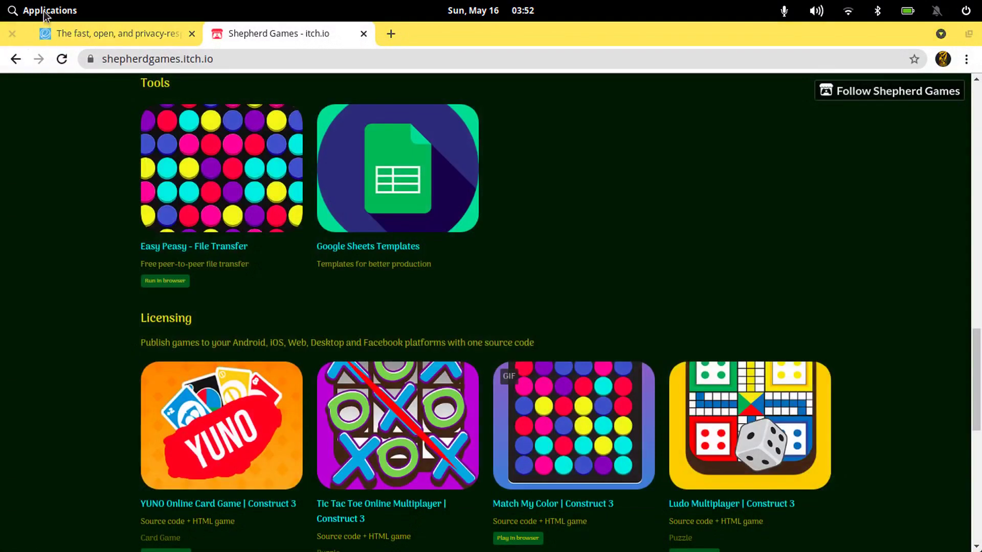
Step: View both pages of installed applications on the desktop again, and close the application list
left_click(44, 11)
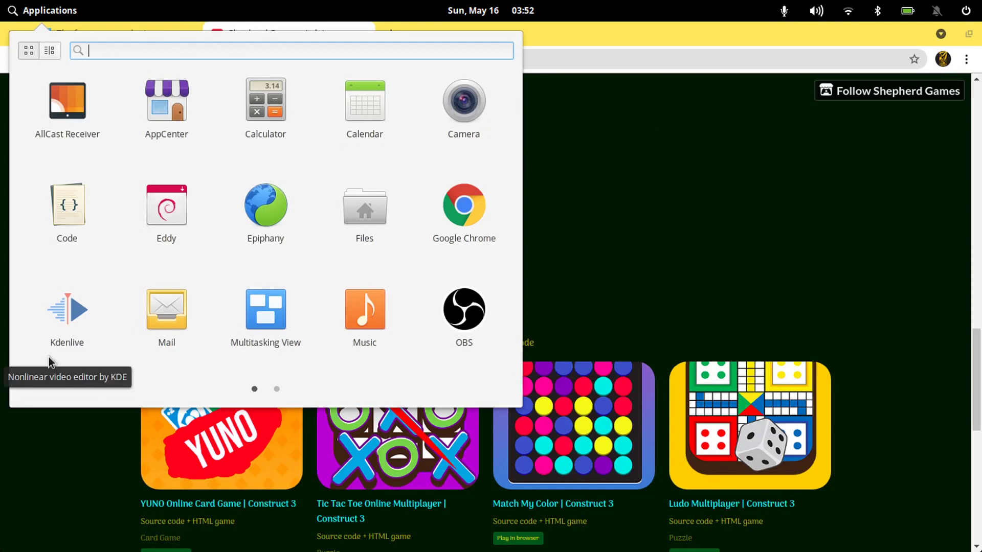
left_click(277, 390)
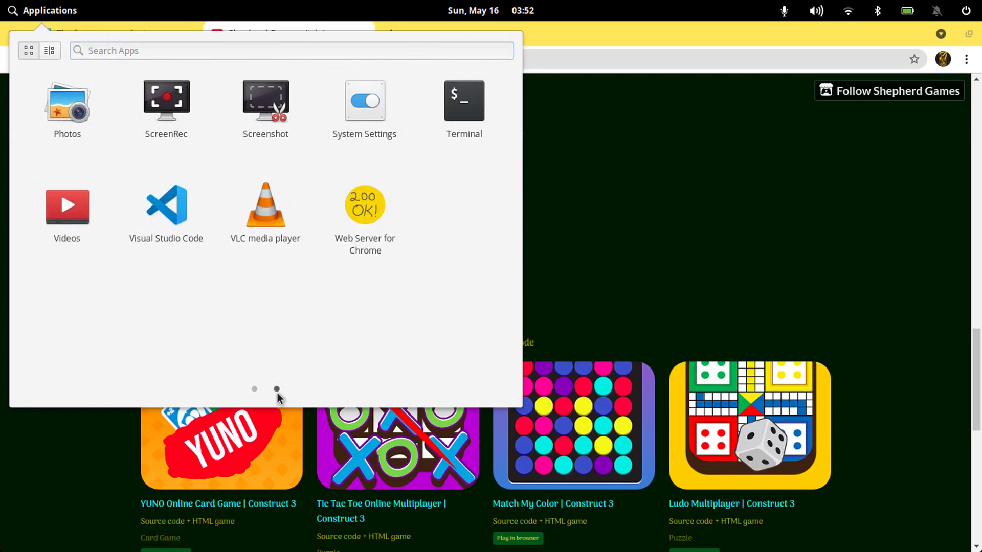
left_click(556, 203)
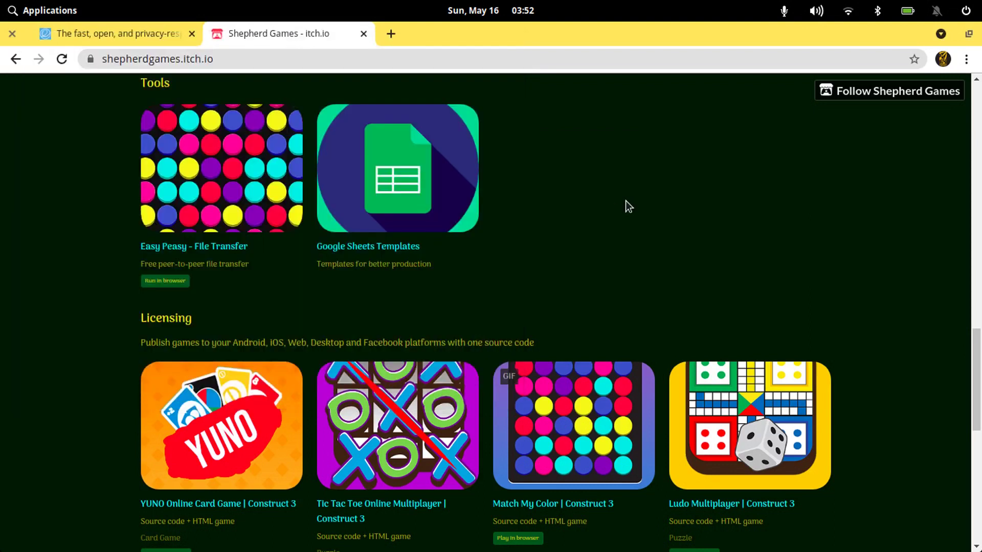
Step: Look through the Shepherd Games page from the licensed games to the introduction, down to Licensing again, and return to the Assets section
scroll(832, 263, "down", 4)
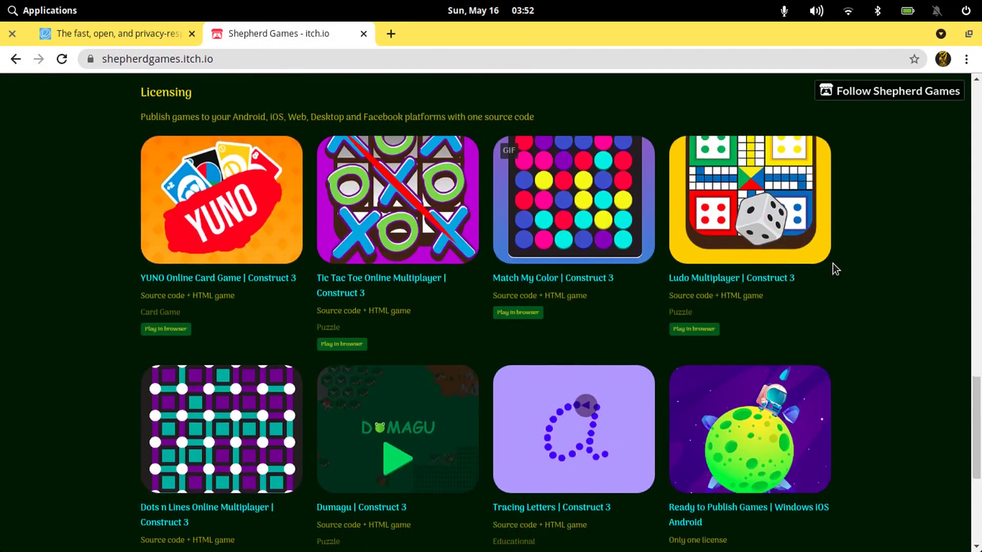
scroll(883, 314, "down", 5)
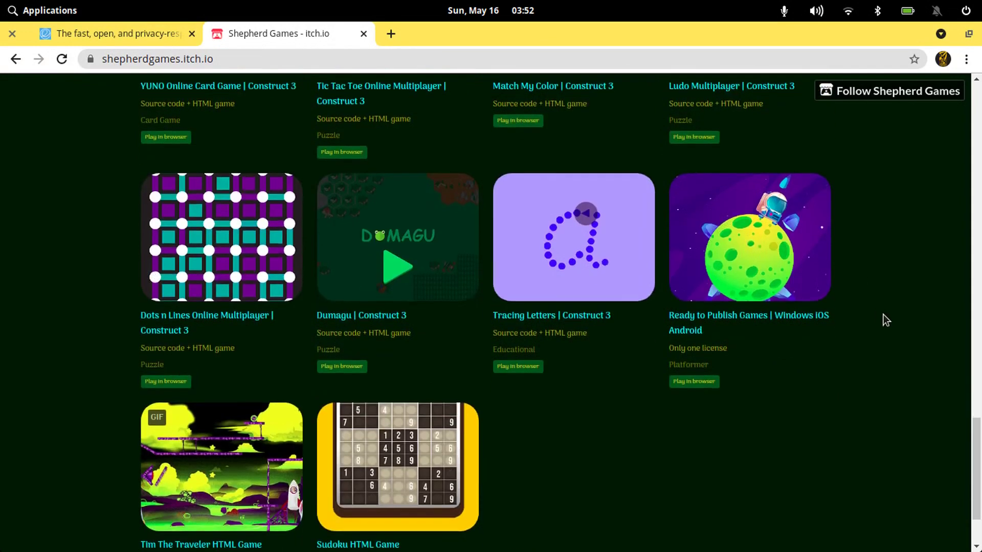
scroll(882, 314, "up", 12)
scroll(882, 313, "up", 12)
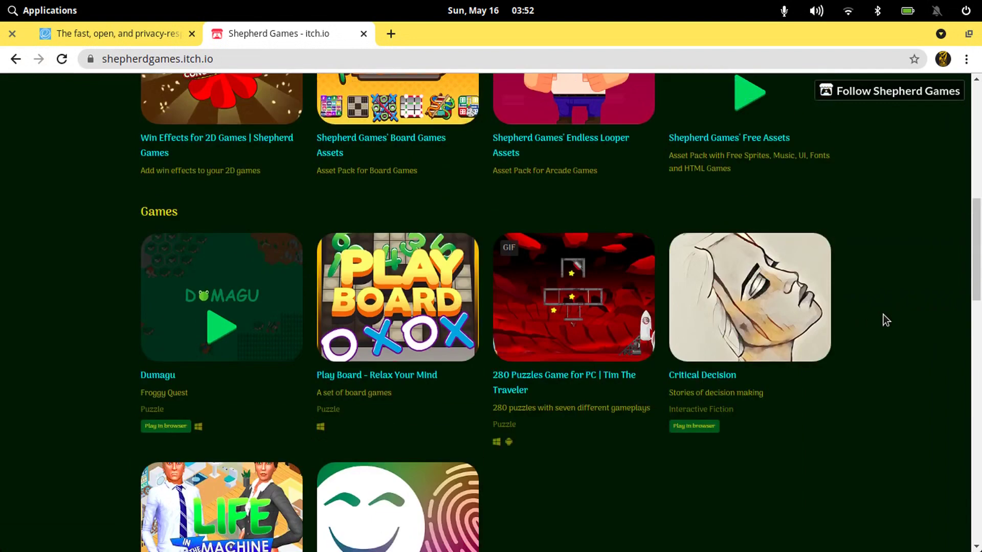
scroll(883, 315, "up", 3)
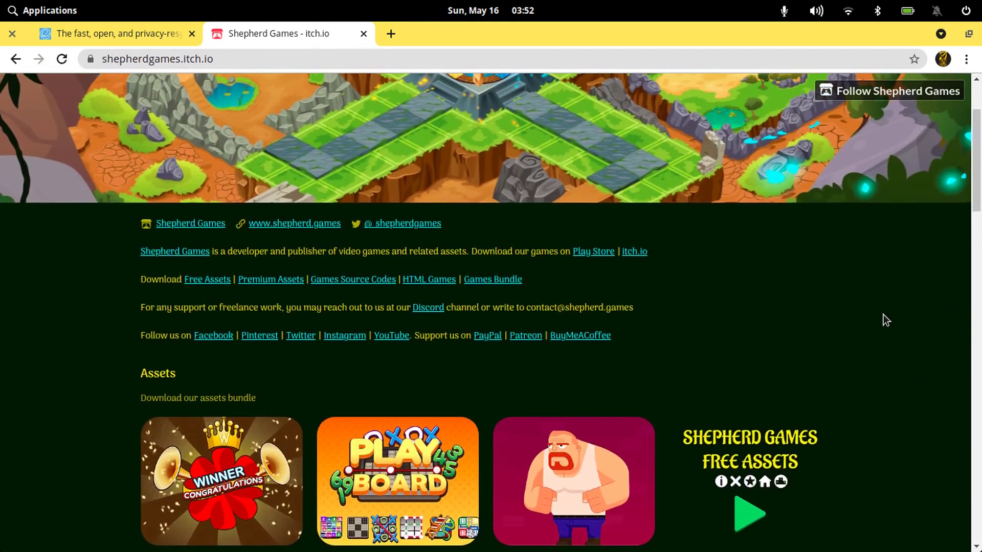
scroll(883, 314, "up", 2)
scroll(882, 315, "down", 6)
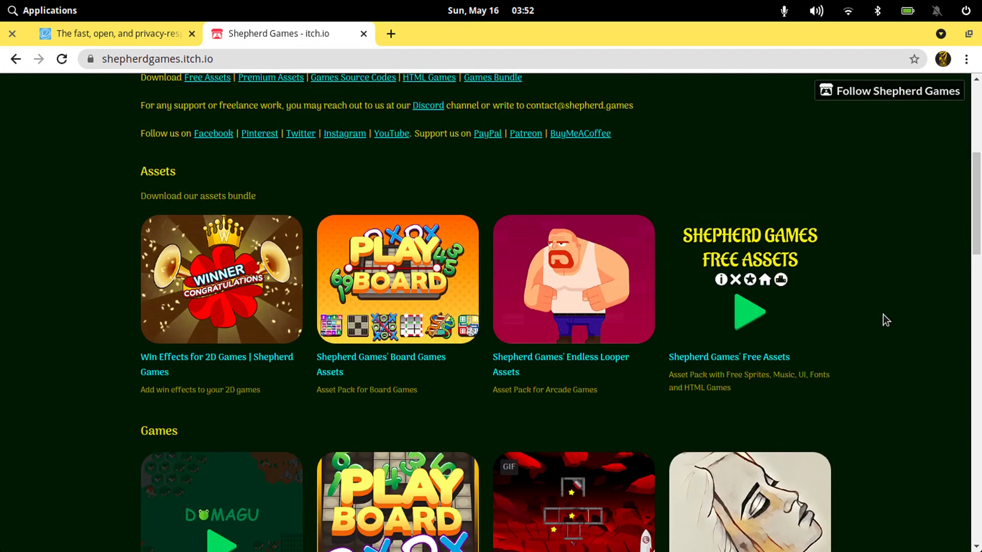
scroll(883, 315, "down", 5)
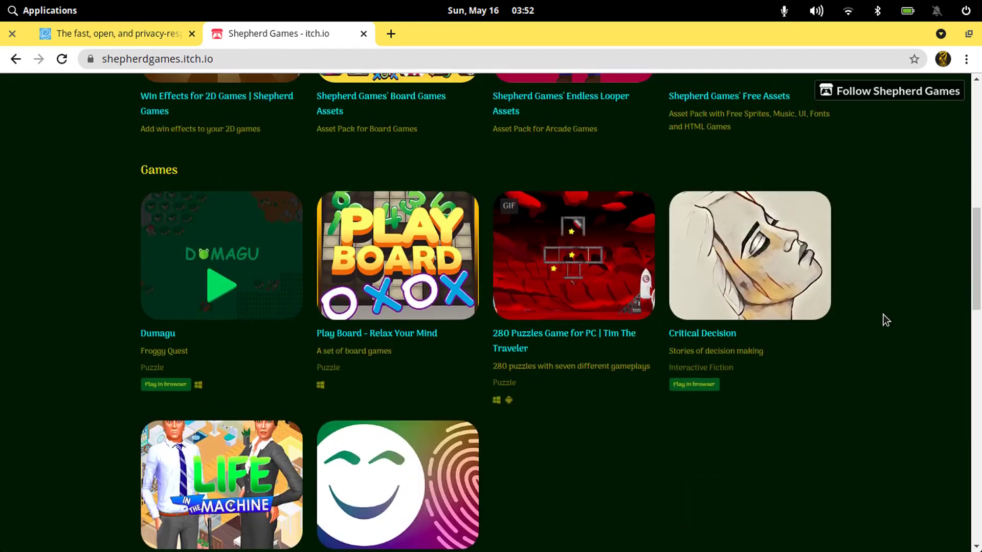
scroll(882, 315, "down", 18)
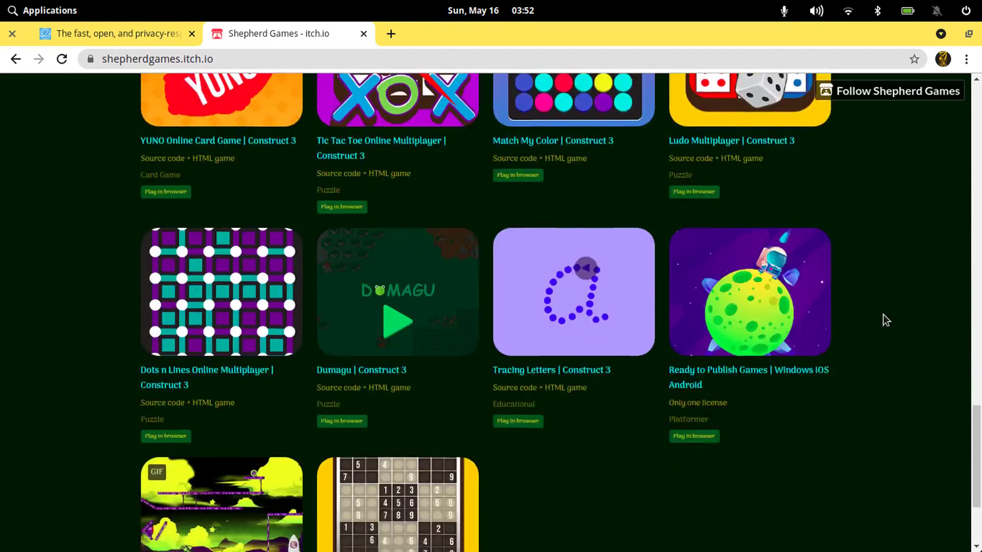
scroll(883, 314, "down", 3)
scroll(883, 314, "up", 11)
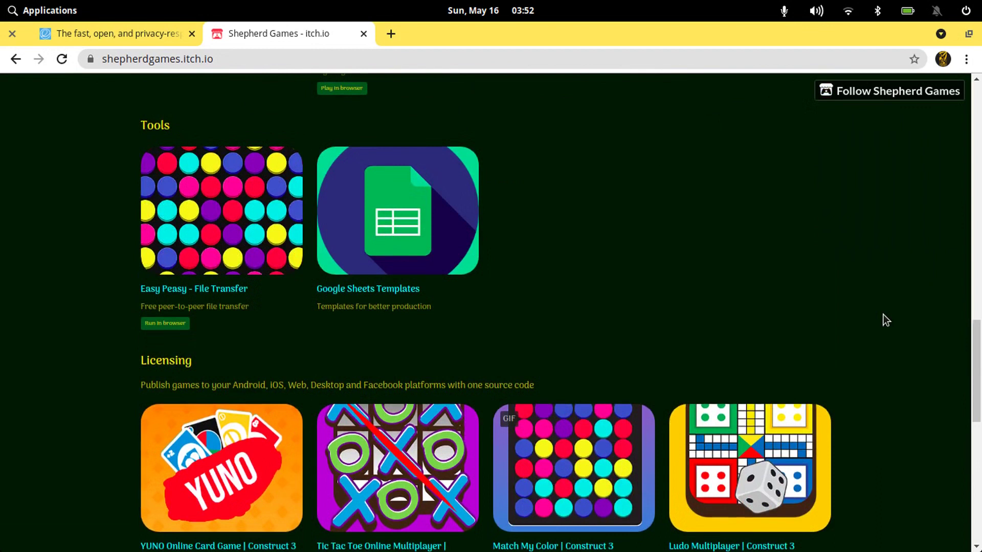
scroll(882, 314, "up", 11)
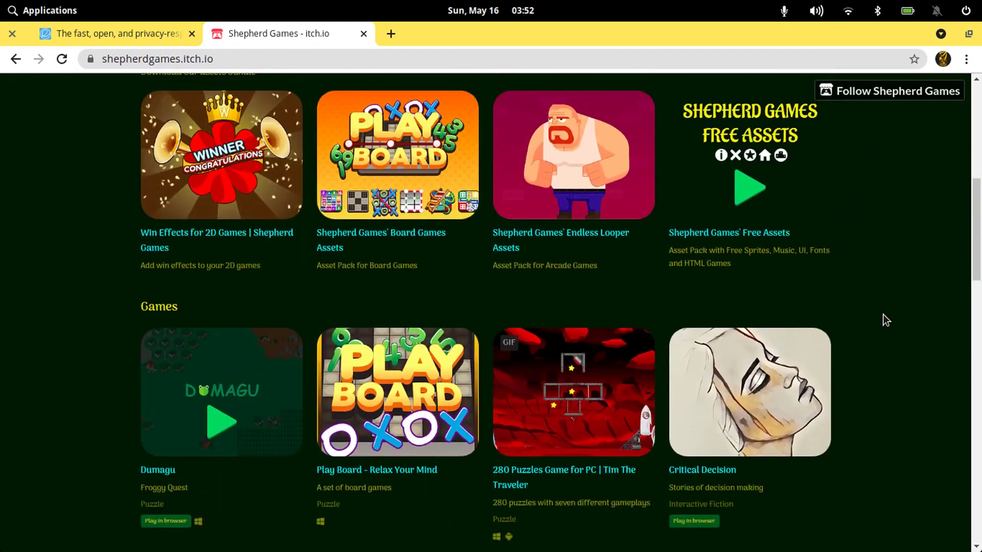
scroll(883, 315, "up", 3)
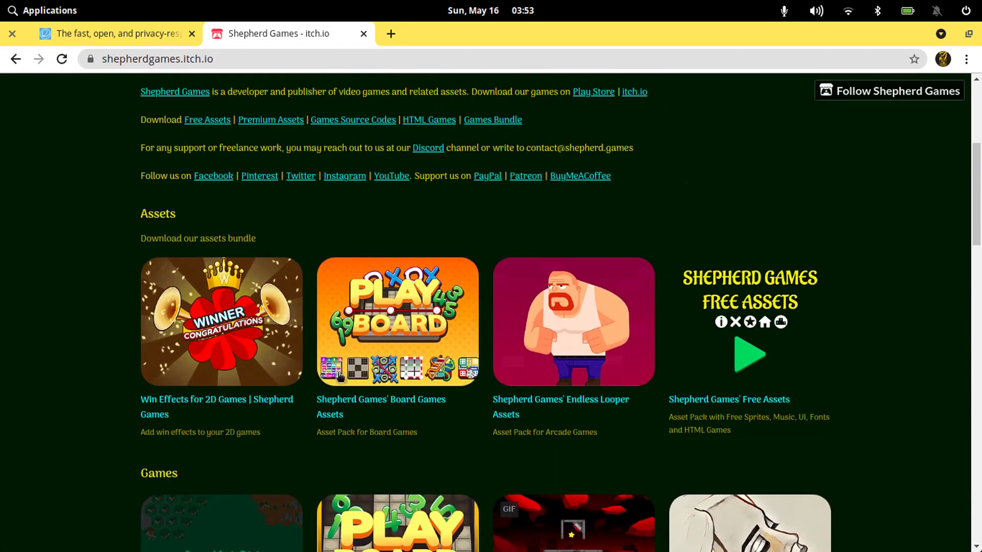
Step: Review the Games, Tools and Licensing sections of the Shepherd Games page, including the Construct 3 source code games
scroll(122, 337, "down", 1)
scroll(121, 332, "down", 5)
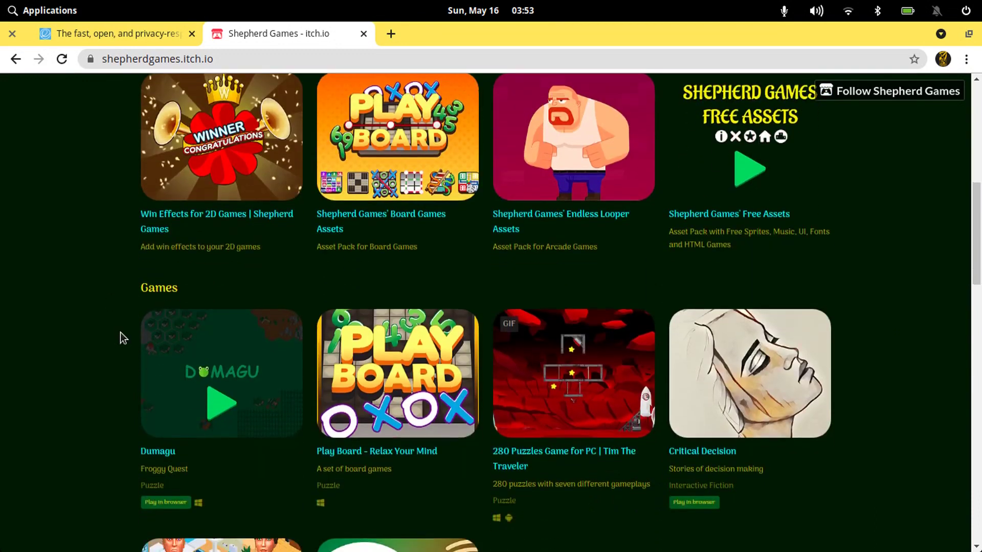
scroll(85, 419, "down", 10)
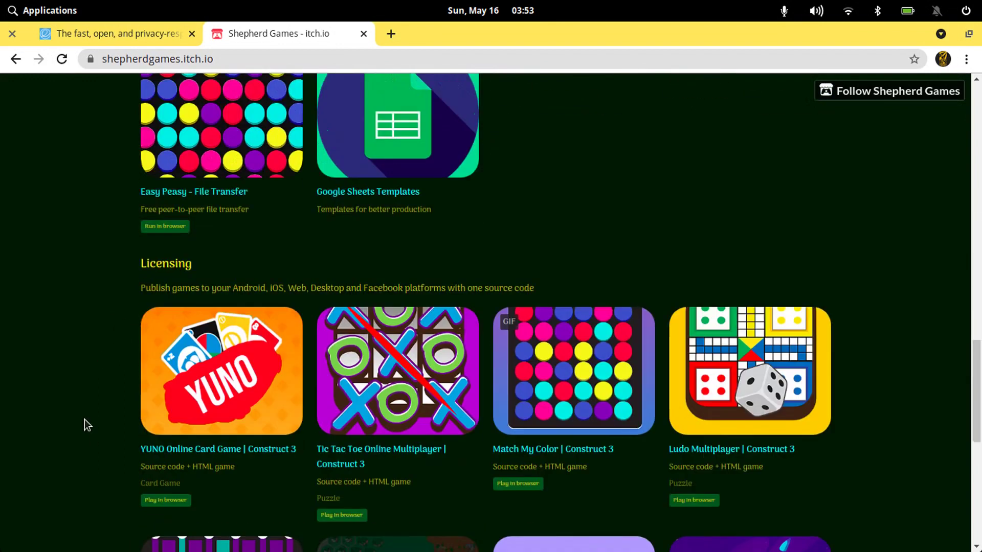
scroll(85, 419, "up", 2)
scroll(85, 419, "down", 5)
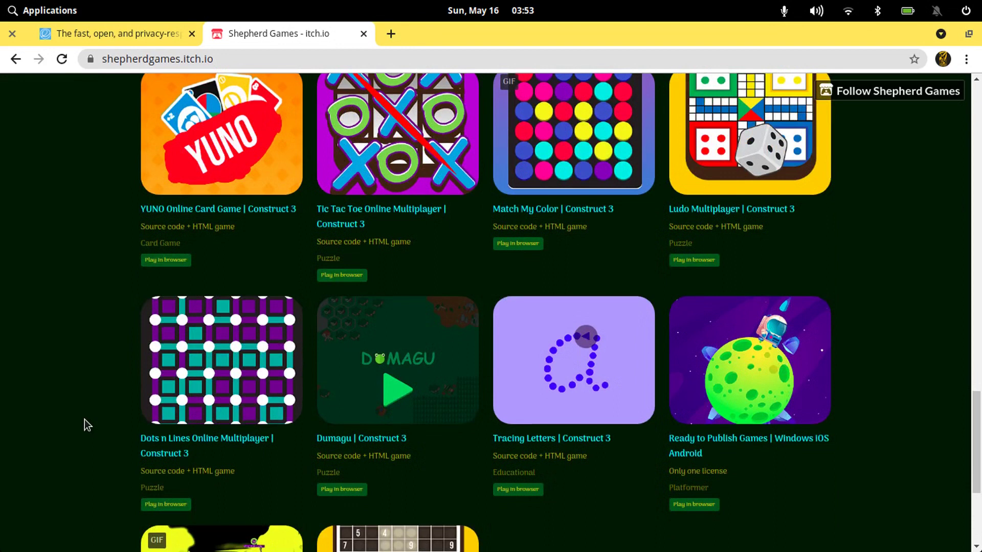
scroll(84, 421, "down", 3)
scroll(84, 420, "up", 5)
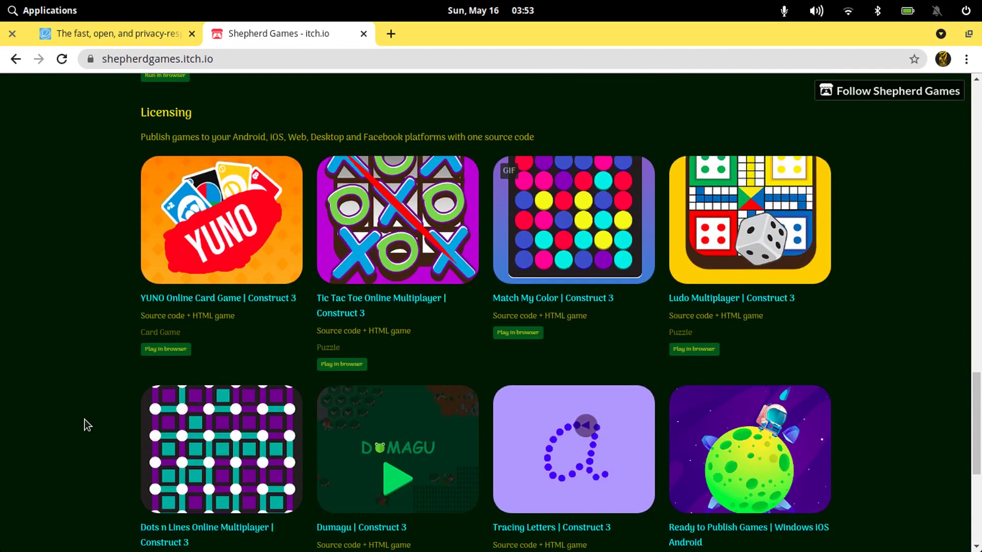
scroll(245, 303, "up", 3)
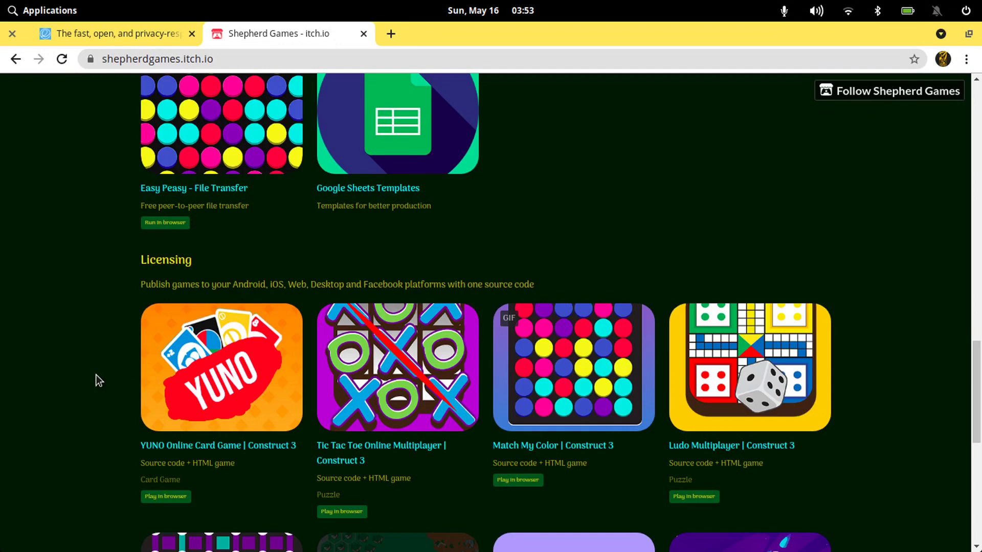
Step: Return to the page's introduction and highlight the support contact e-mail address briefly, clearing the selection again
scroll(96, 381, "up", 20)
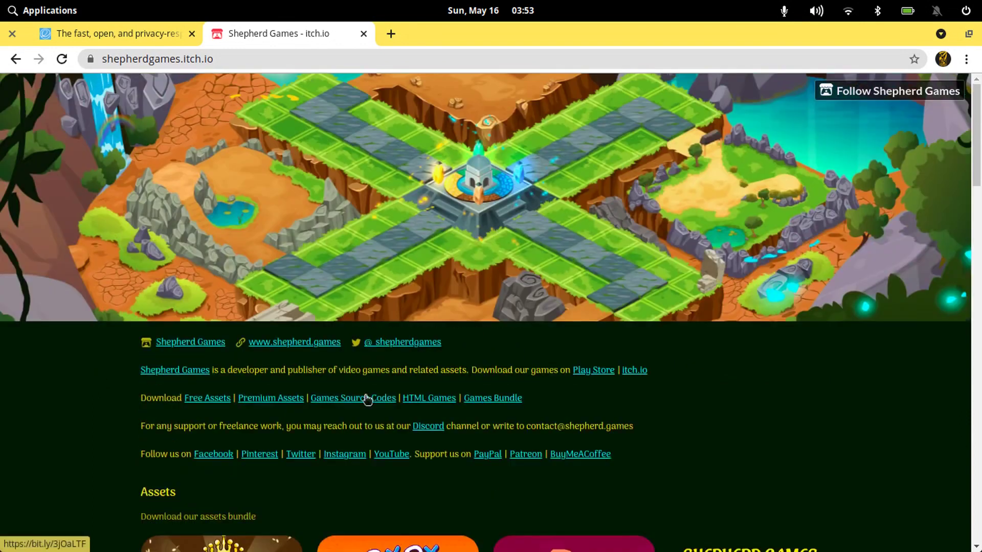
scroll(465, 467, "down", 2)
left_click_drag(633, 318, 515, 316)
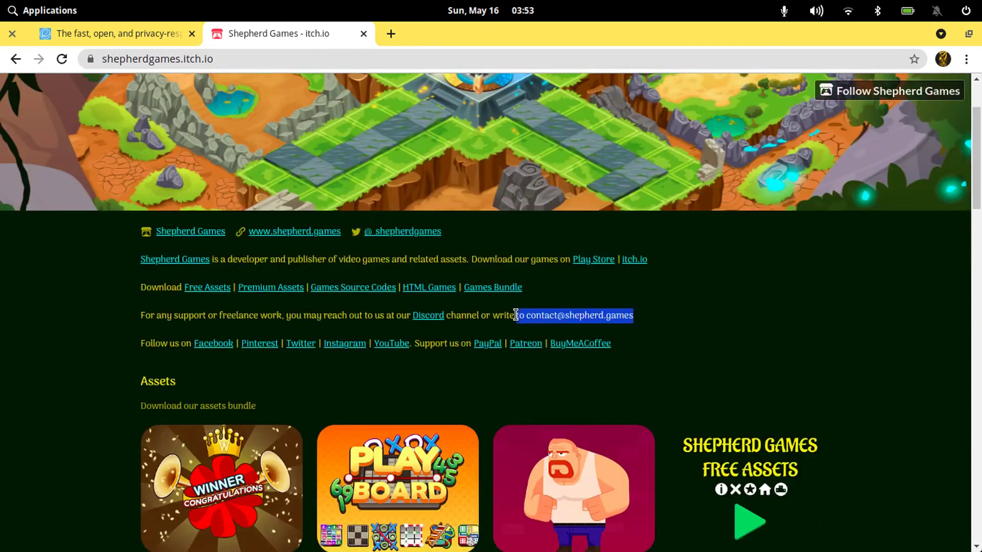
left_click(702, 297)
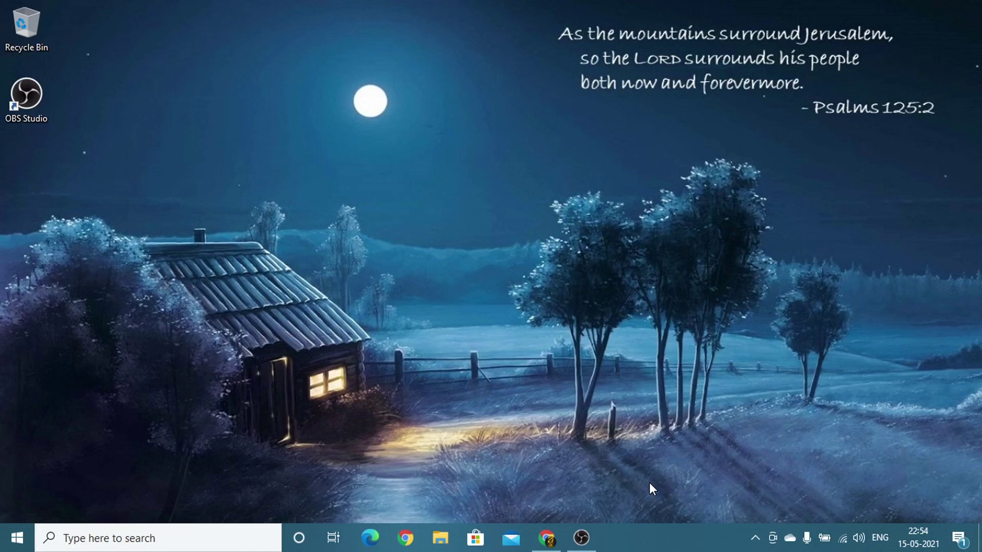
Step: Switch to Chrome on the Windows desktop and search Google for "elementary os"
mouse_move(546, 537)
left_click(546, 538)
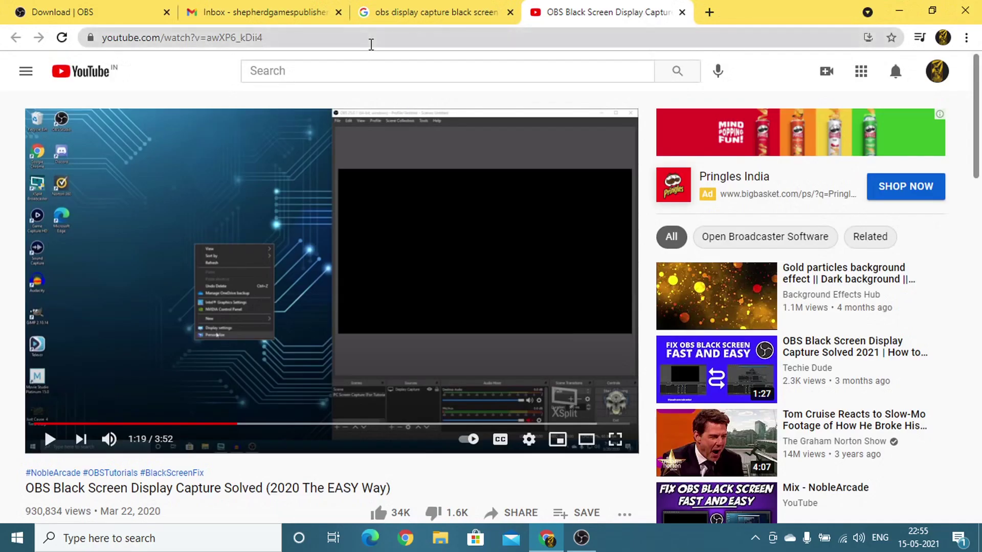
left_click(371, 45)
type("ele")
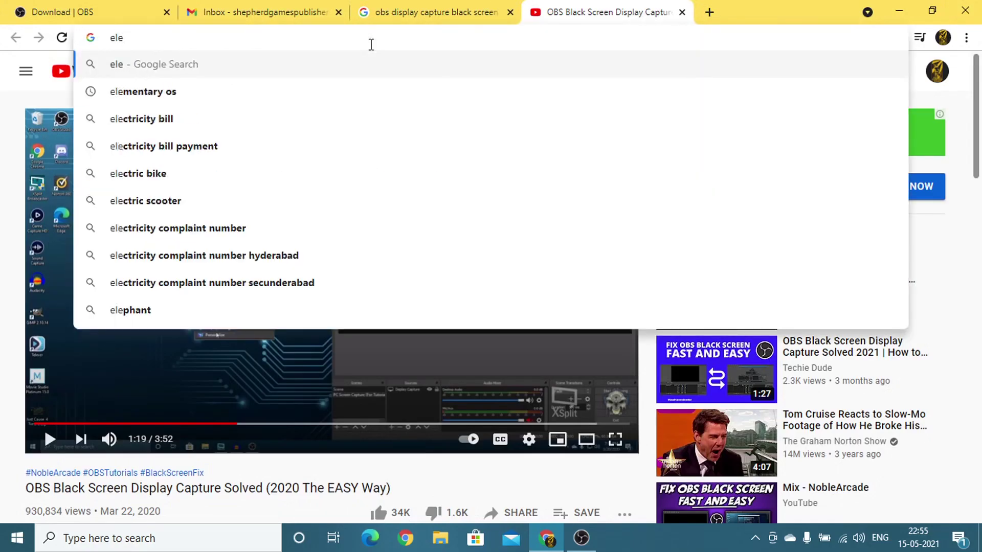
key("Down")
key("Return")
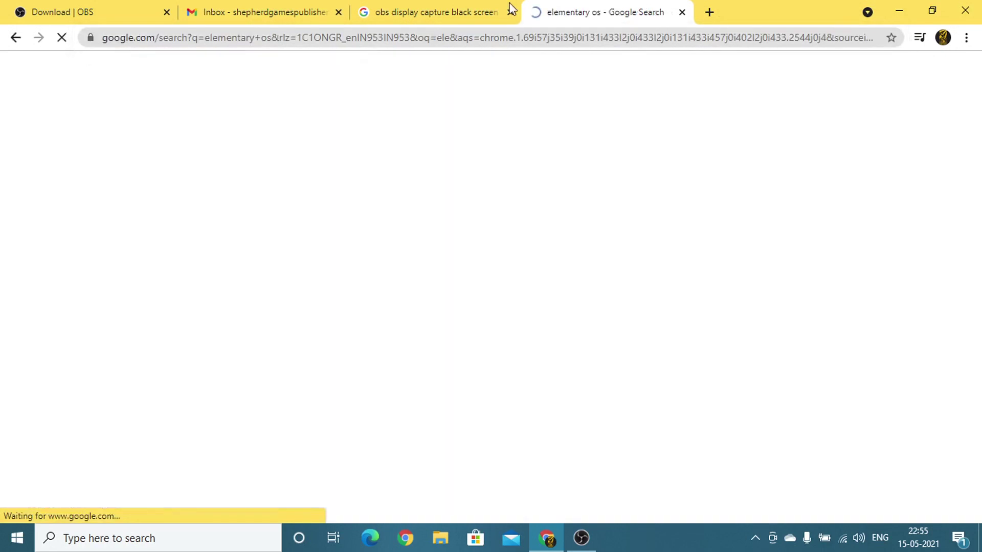
Step: Close all other browser tabs and open the Elementary OS website from the search results
right_click(552, 11)
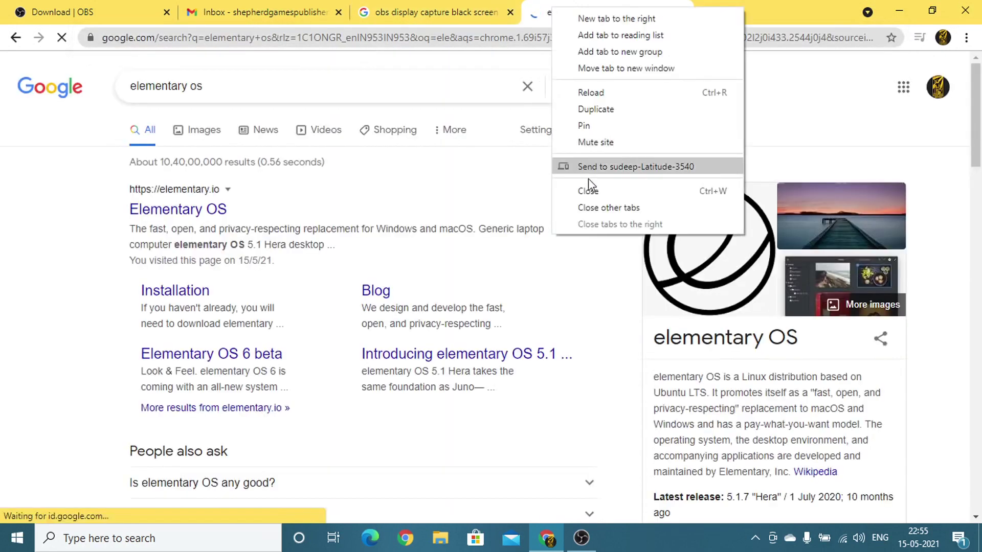
left_click(593, 204)
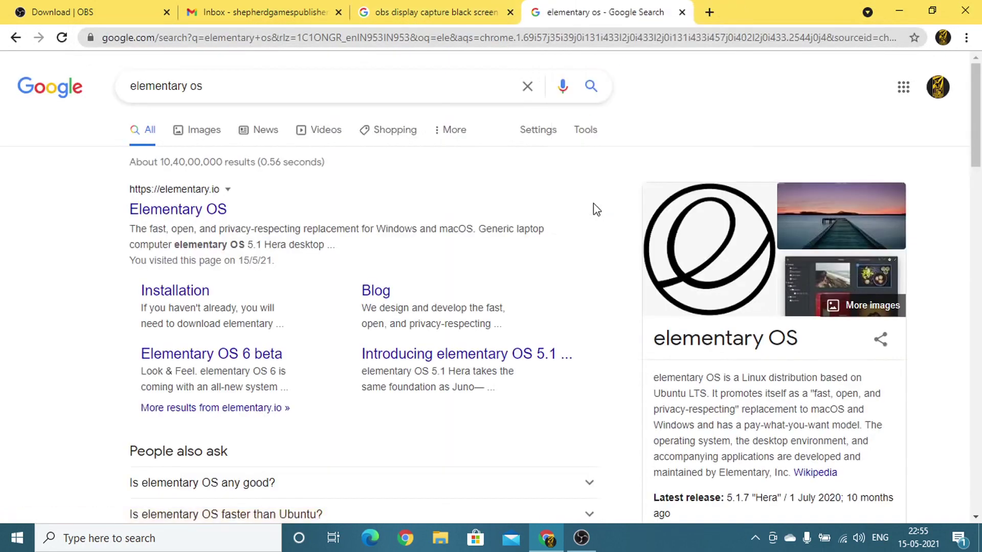
left_click(224, 209)
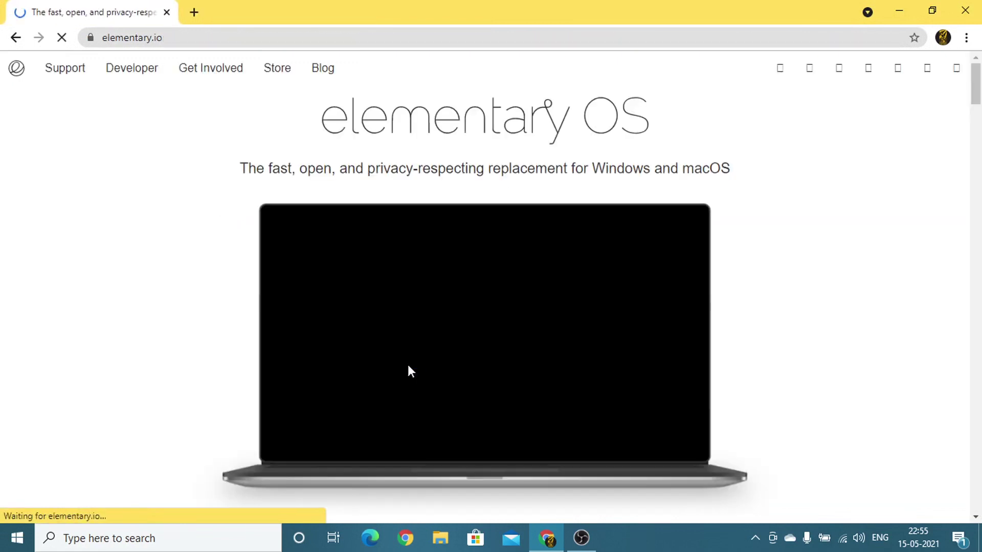
Step: Set the custom Pay What You Want amount to $0 for elementary OS 5.1.7 Hera
scroll(408, 366, "down", 7)
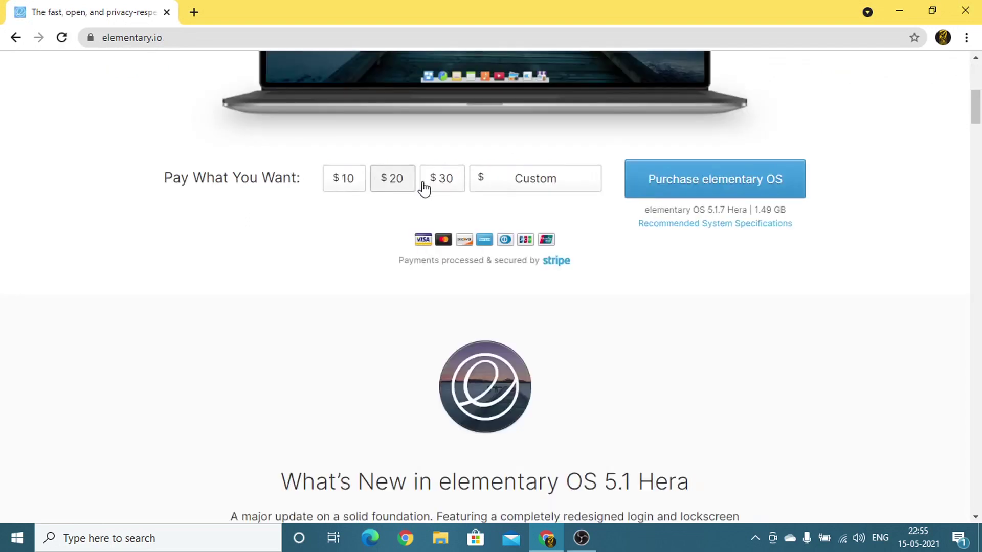
left_click(533, 188)
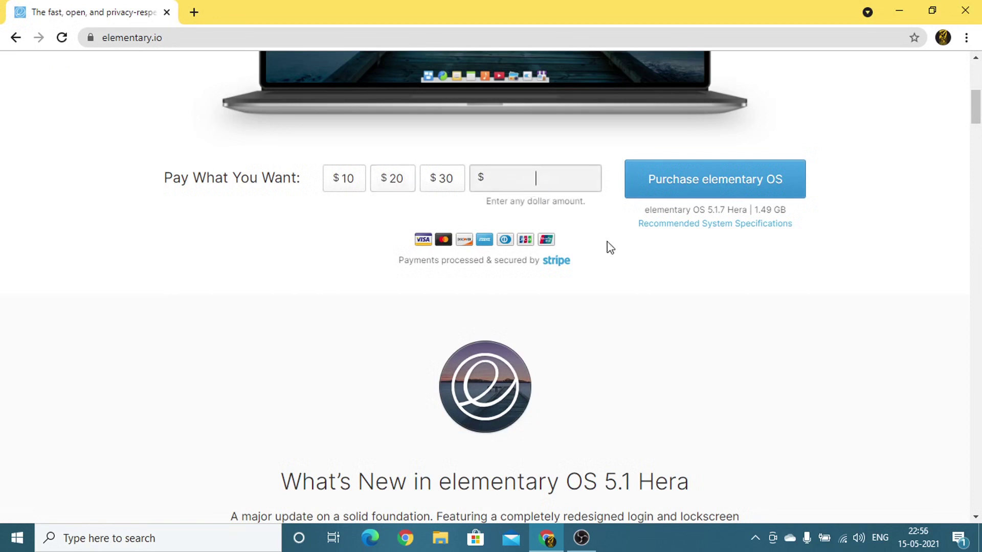
type("0")
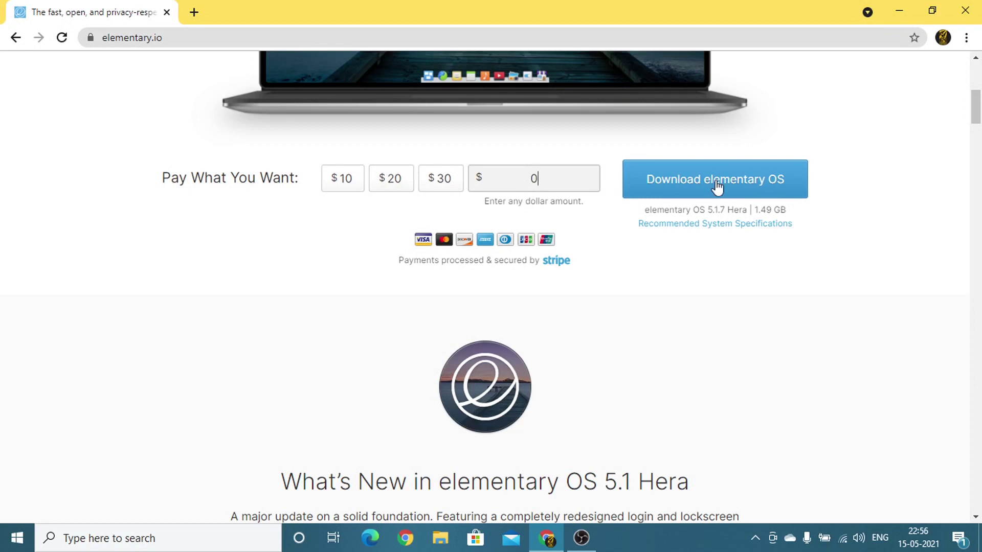
Step: Switch to File Explorer and open the folder containing the recent file elementaryos-5.1-stable.20200814.iso
left_click(444, 529)
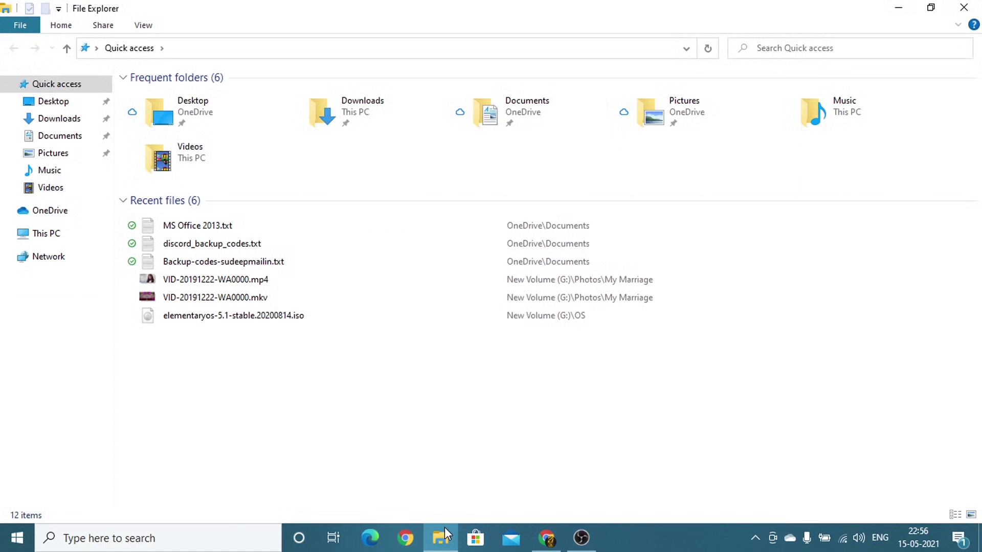
double_click(179, 316)
right_click(175, 310)
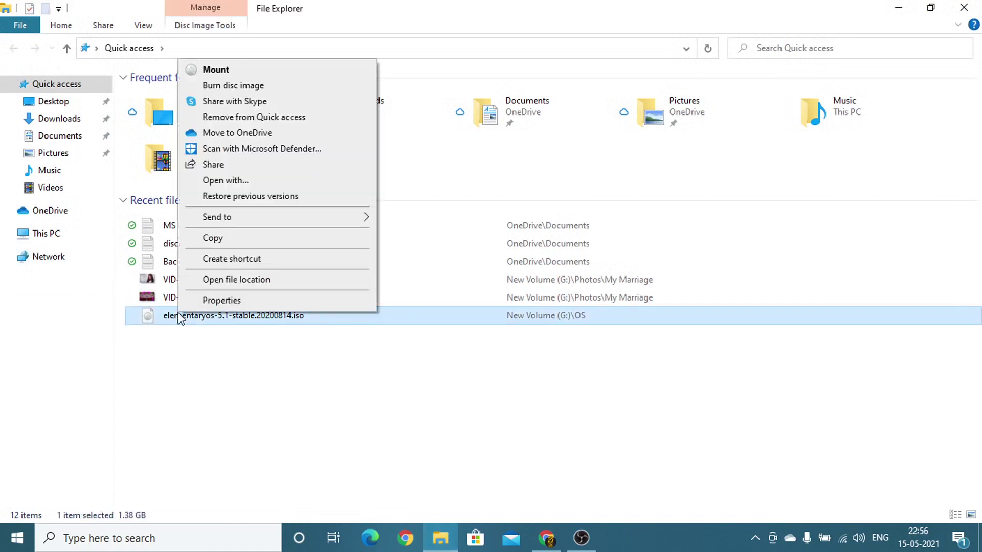
left_click(226, 282)
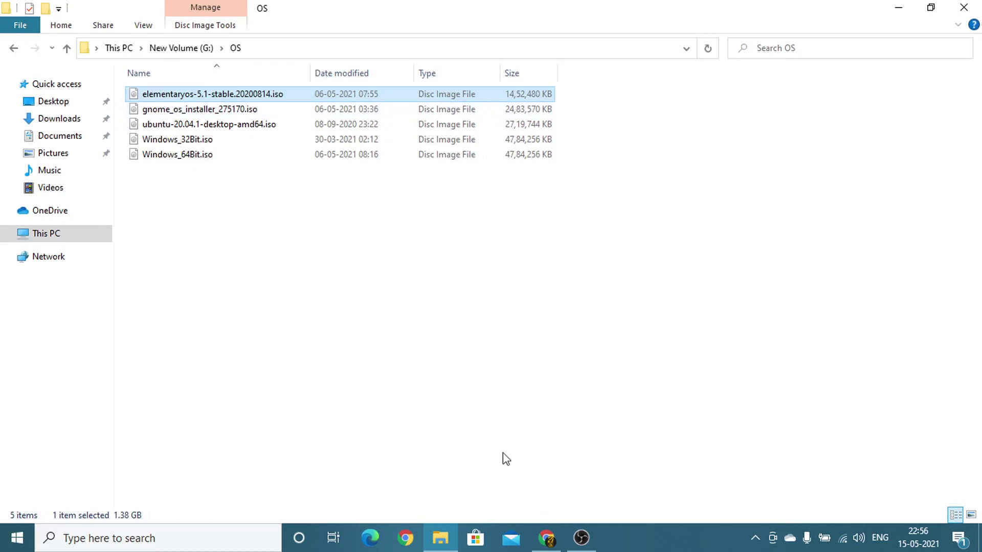
Step: Switch back to Chrome and search Google for "rufus windows 10"
left_click(545, 537)
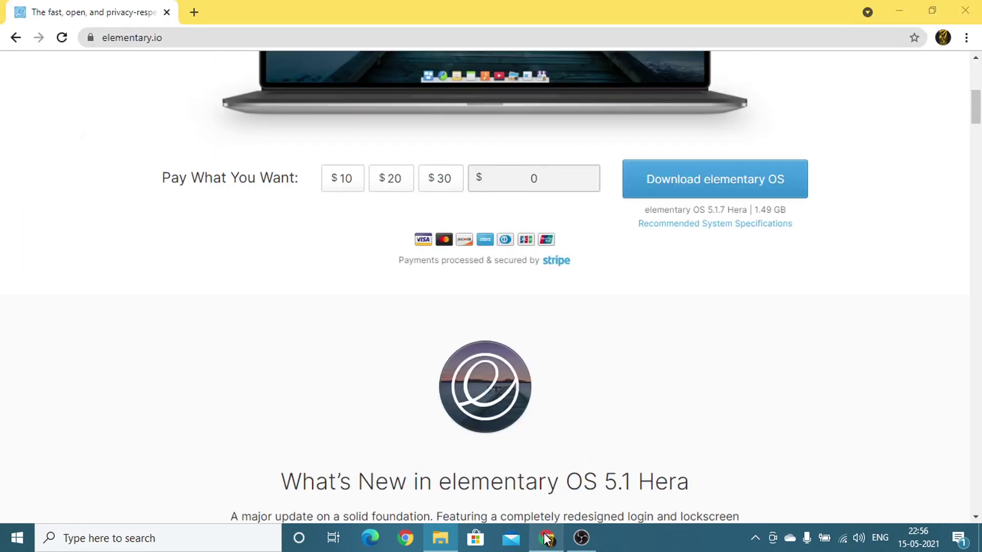
left_click(244, 45)
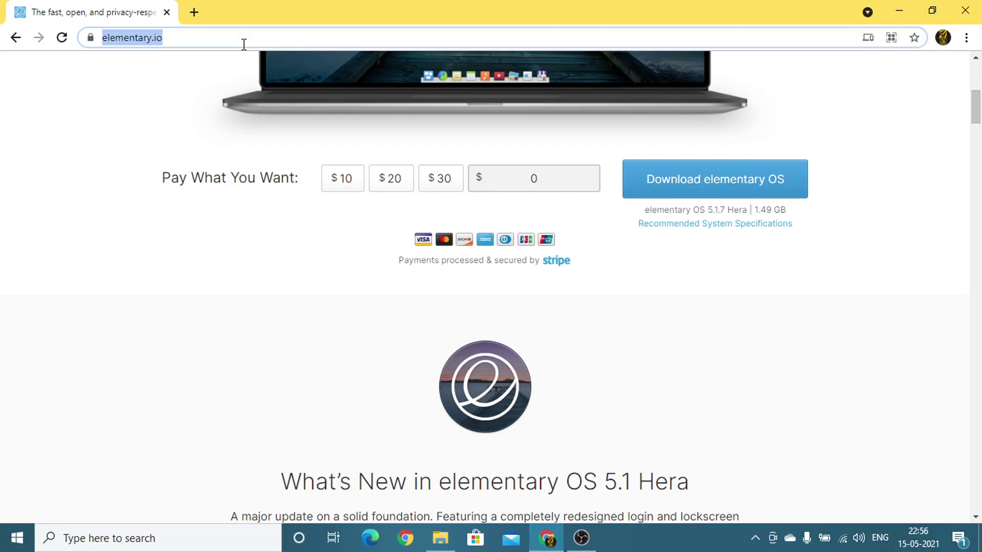
type("rufus")
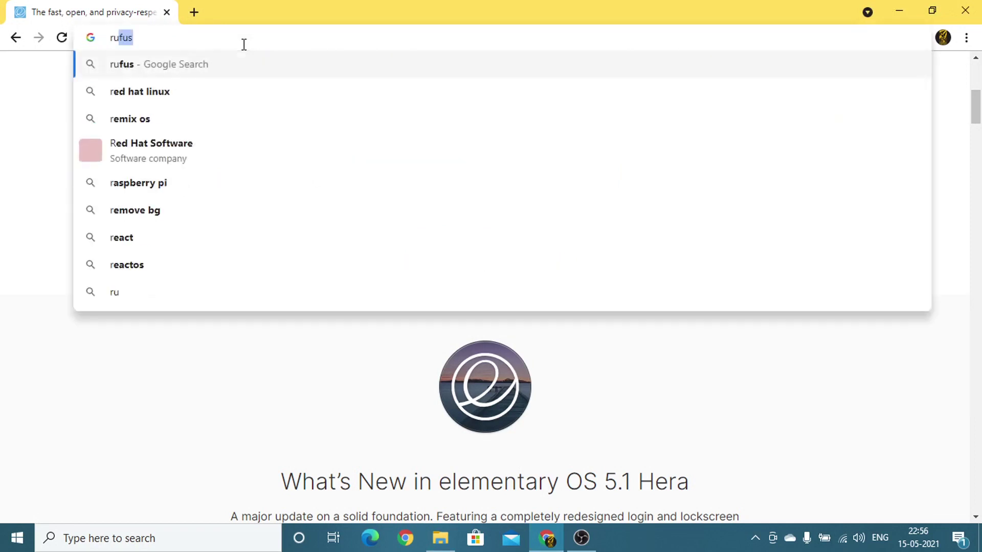
key("Down")
key("Down")
key("Down")
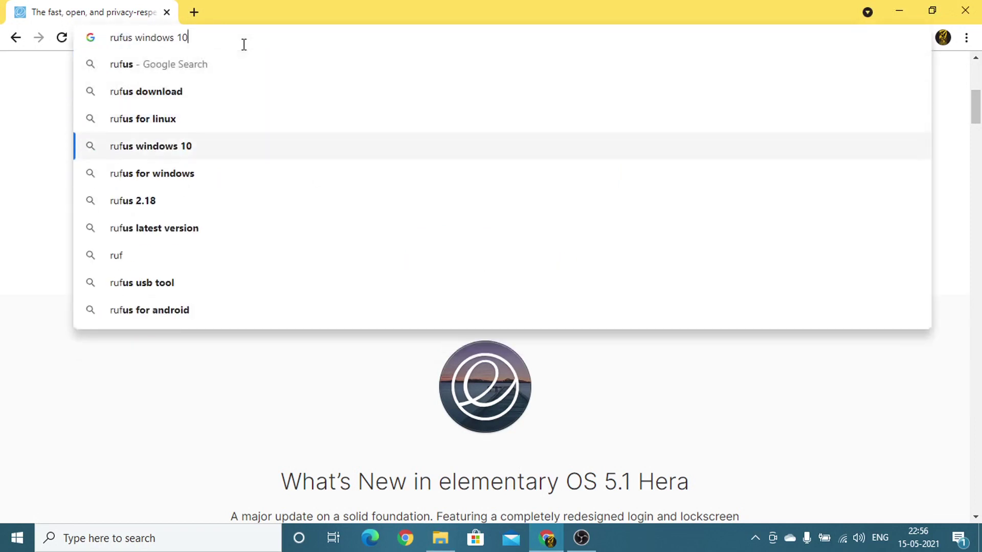
key("Return")
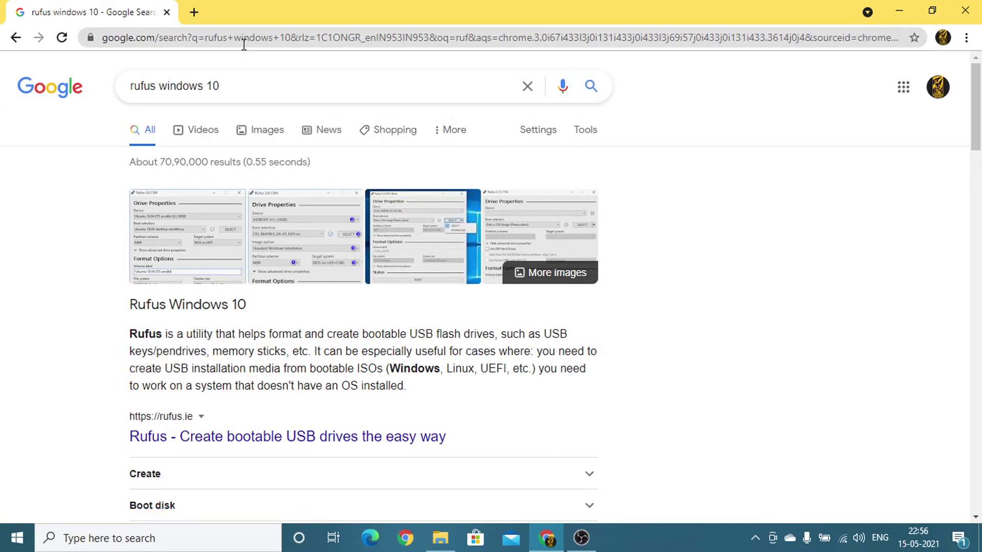
Step: Open the official Rufus website from the search results and go to its Download section
scroll(110, 230, "down", 5)
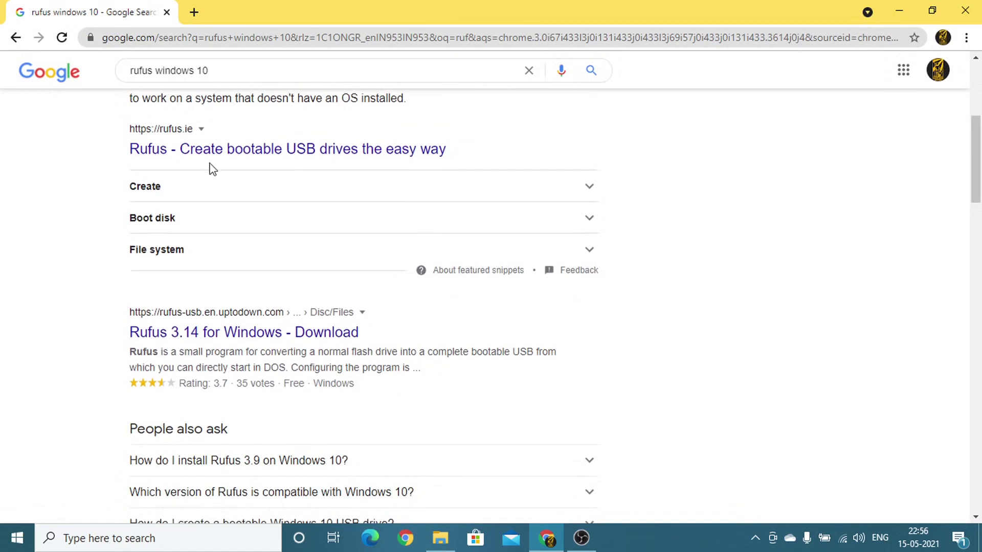
left_click(217, 159)
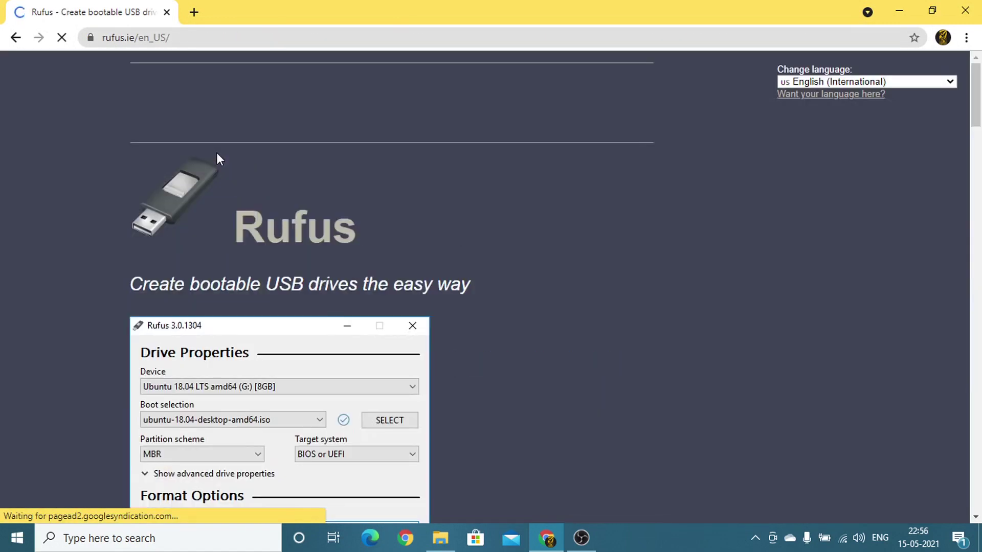
scroll(154, 307, "down", 5)
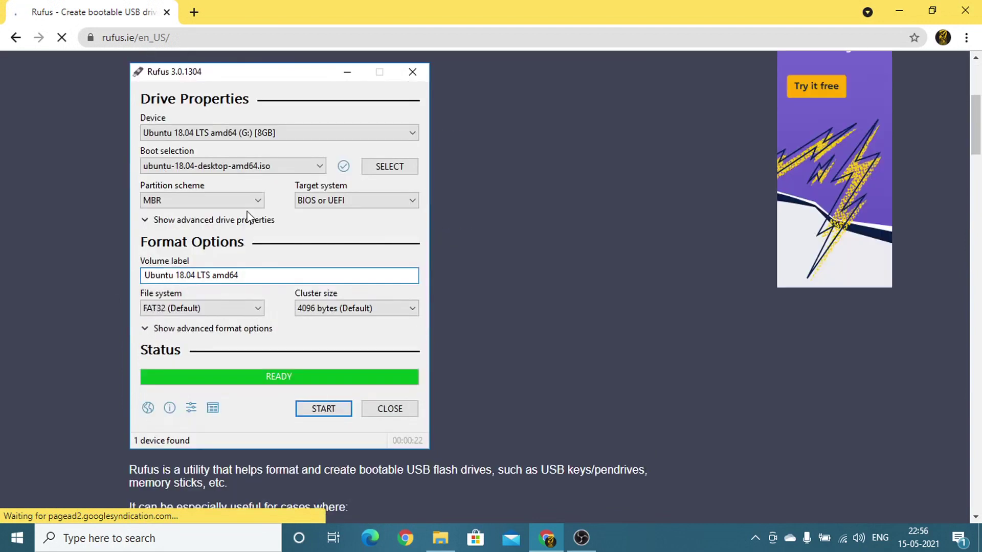
scroll(339, 459, "down", 8)
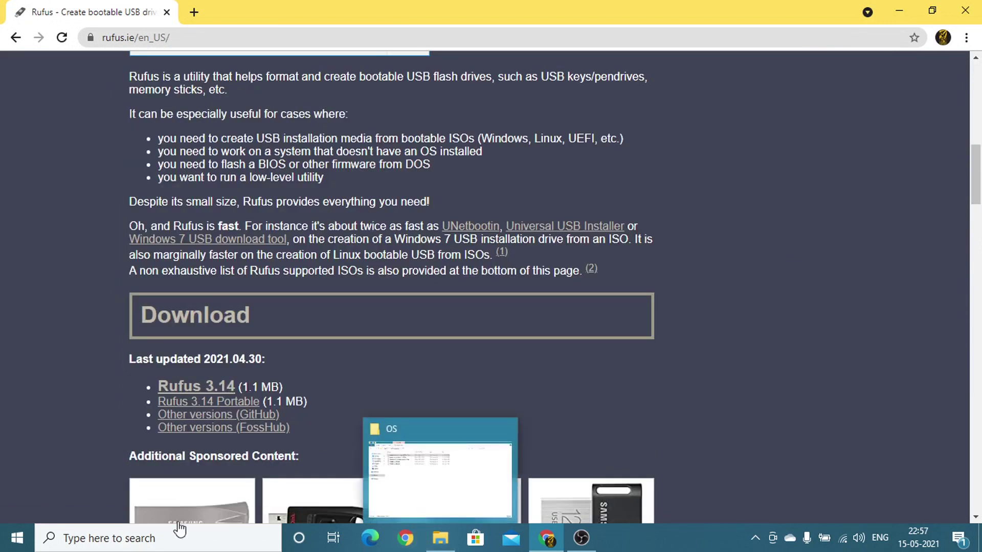
Step: Find the rufus-3.14.exe app through Windows search and launch it
left_click(33, 543)
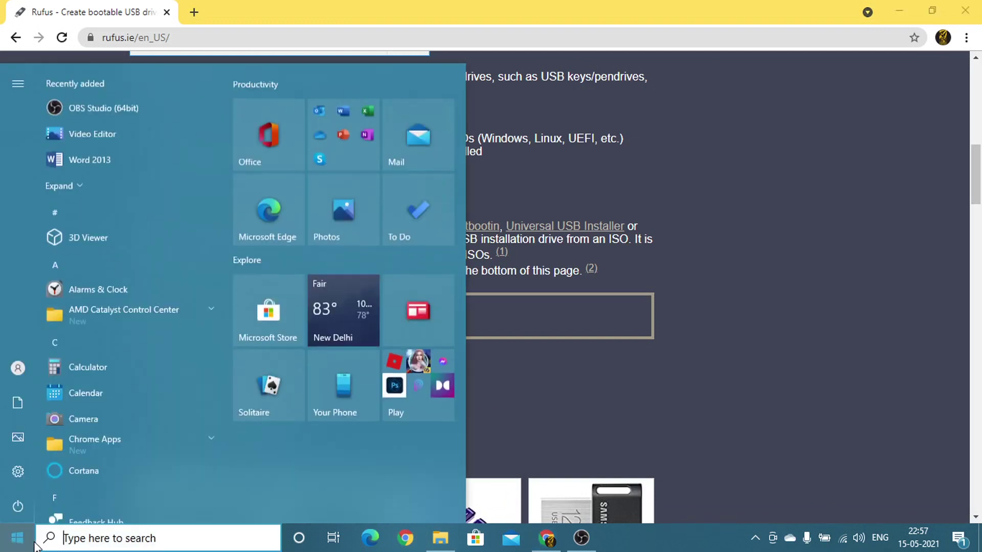
scroll(112, 336, "down", 3)
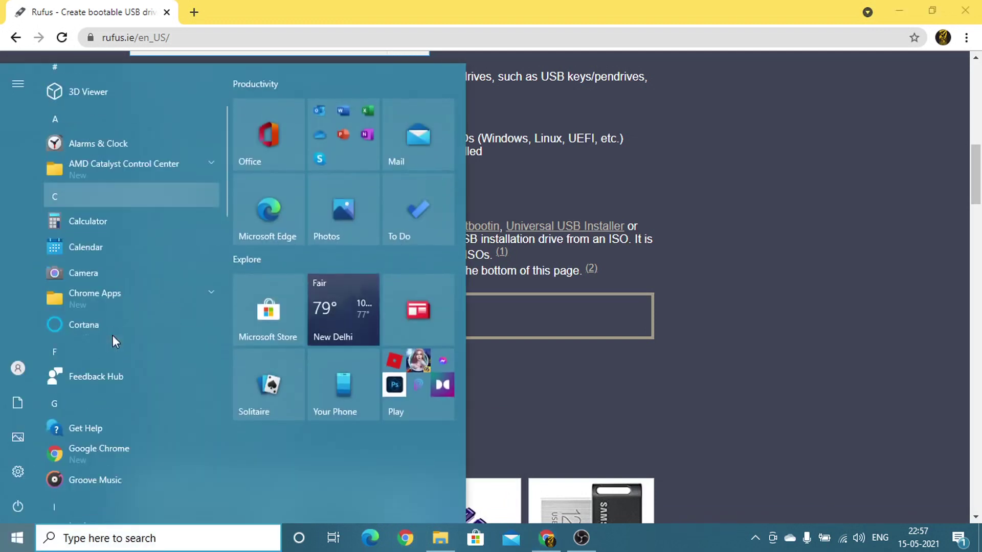
scroll(113, 335, "up", 3)
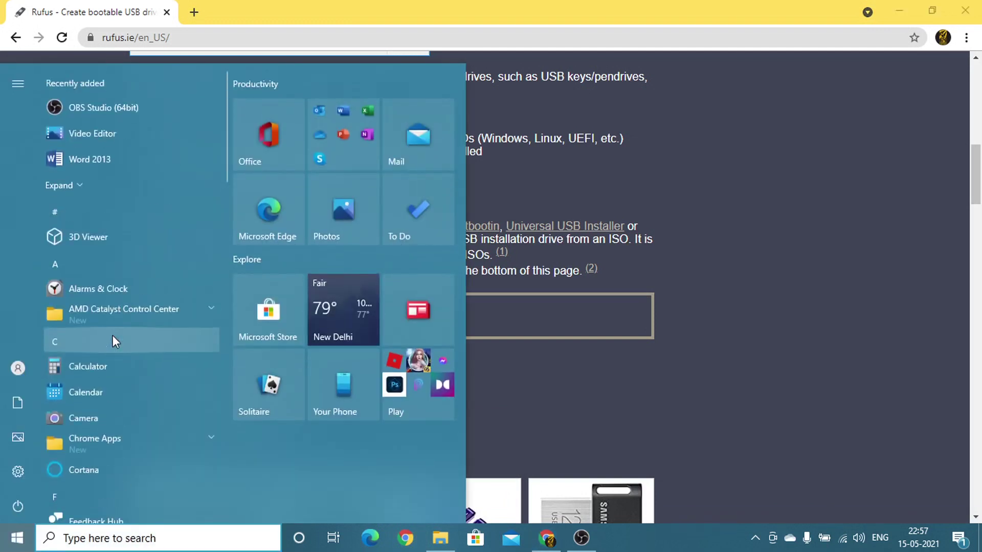
left_click(126, 532)
type("rufu")
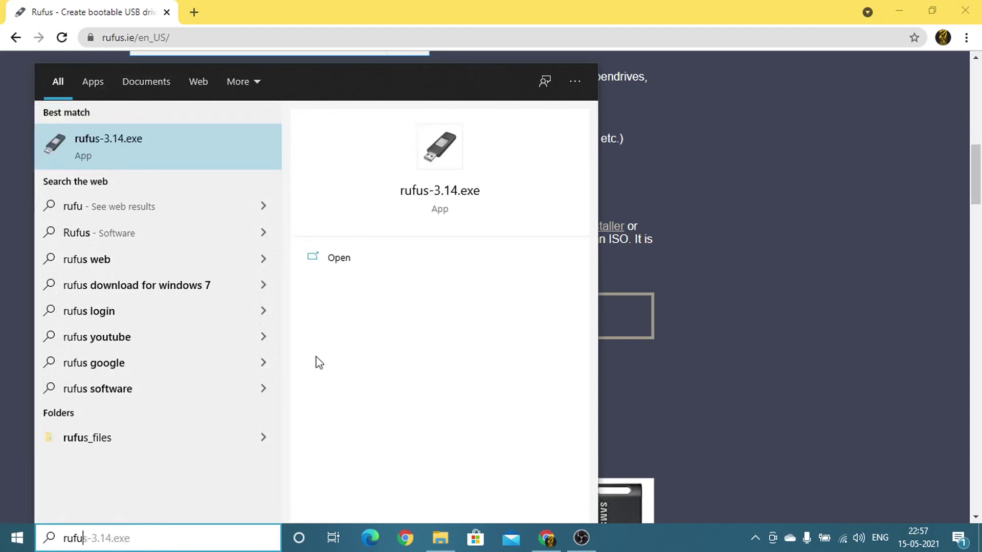
left_click(328, 258)
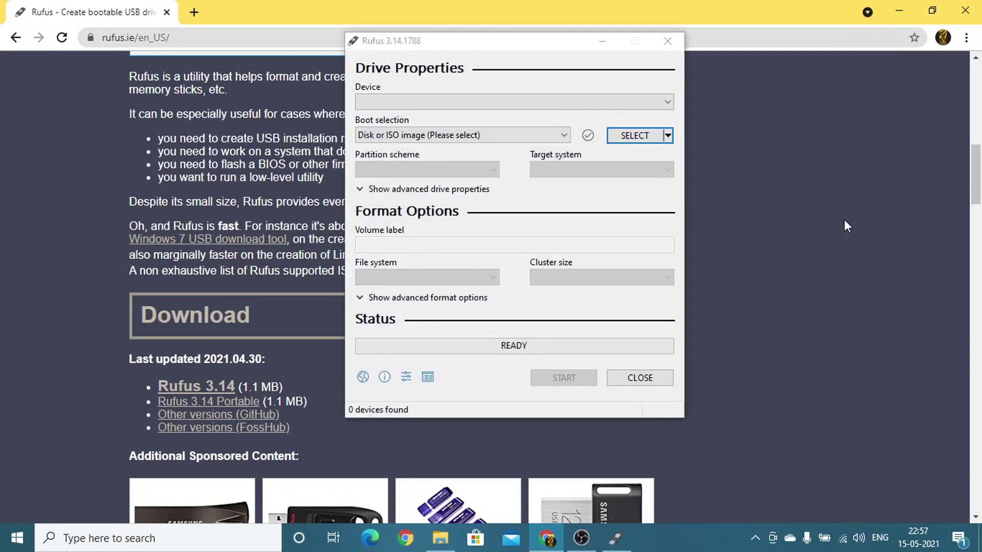
Step: Load elementaryos-5.1-stable.20200814.iso from the OS folder on New Volume (G:) as the Rufus boot image
left_click(537, 108)
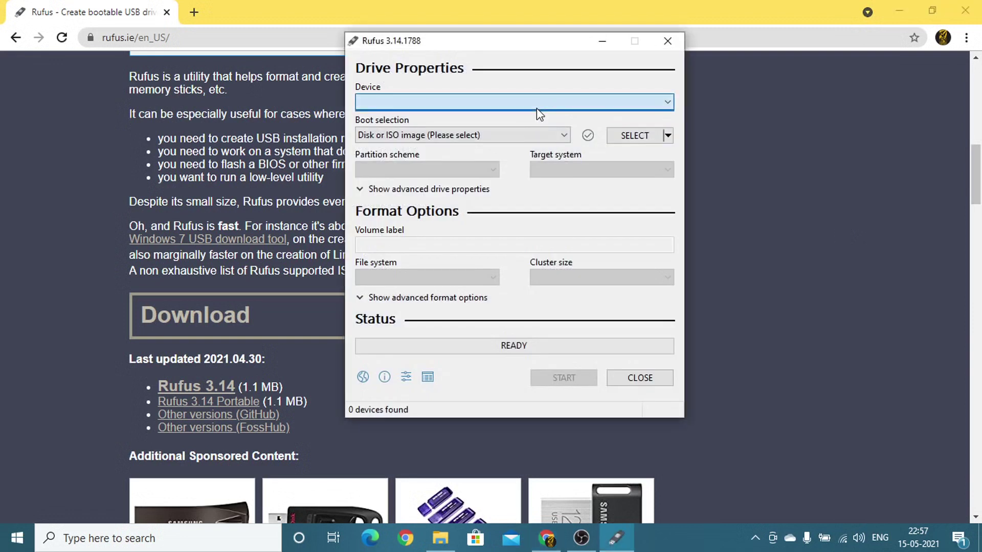
left_click(550, 136)
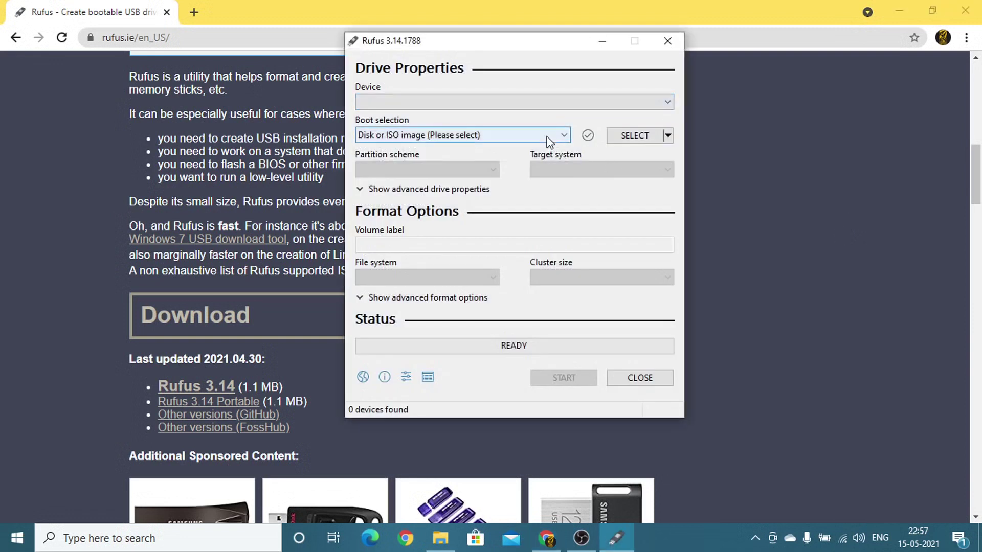
left_click(620, 136)
left_click(646, 138)
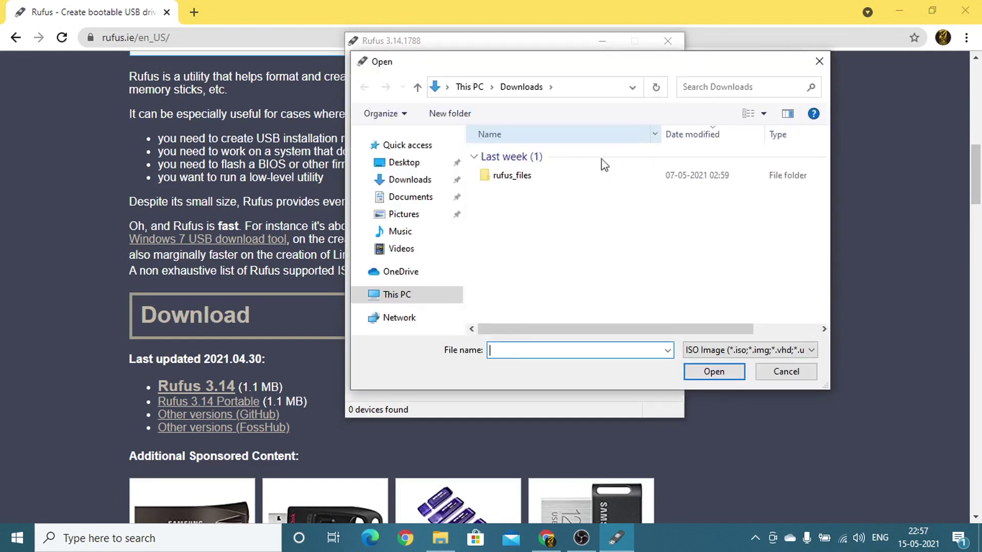
left_click(424, 296)
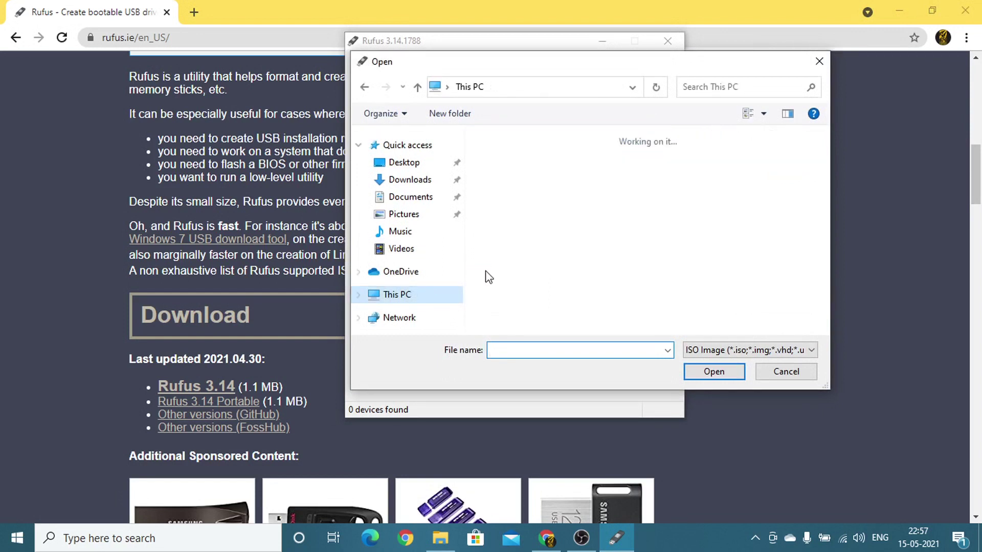
scroll(520, 269, "down", 5)
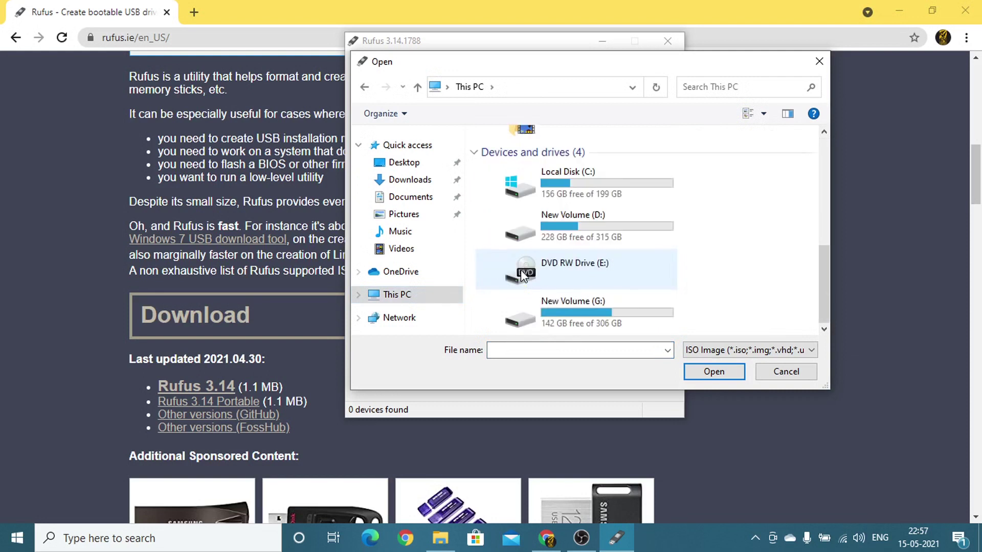
left_click(572, 308)
double_click(572, 309)
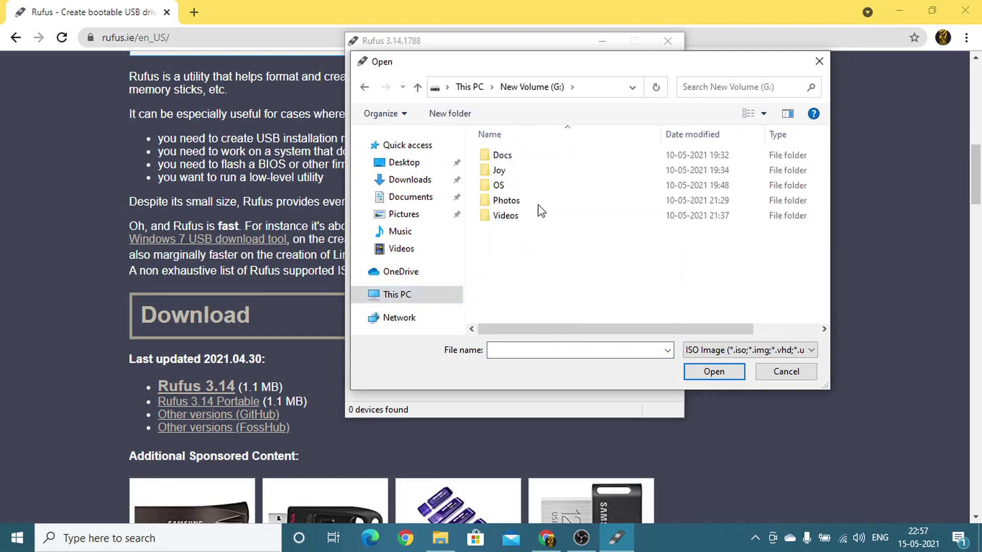
double_click(525, 185)
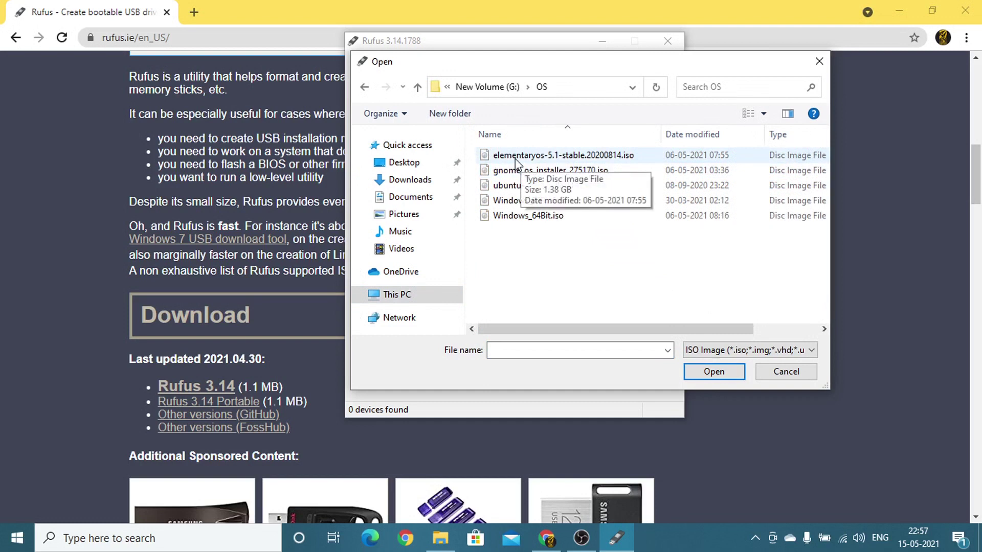
double_click(516, 159)
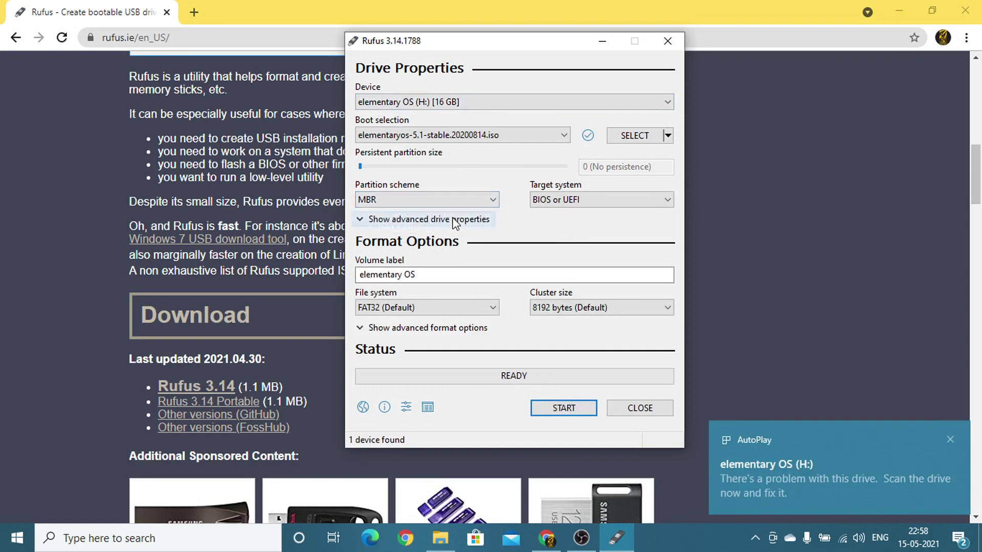
Step: Review the partition scheme, target system and volume label settings, keeping MBR, BIOS or UEFI and elementary OS
left_click(477, 204)
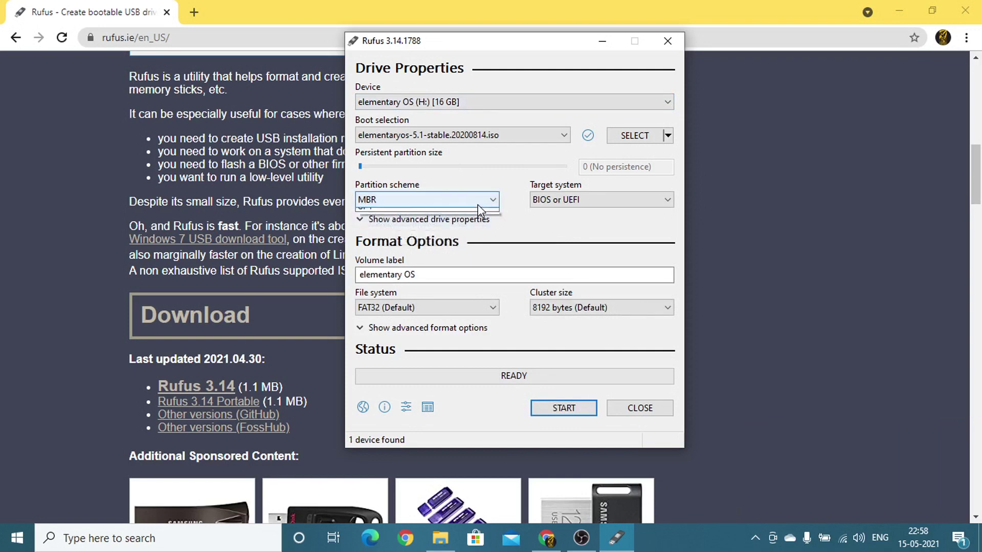
left_click(542, 226)
left_click(547, 205)
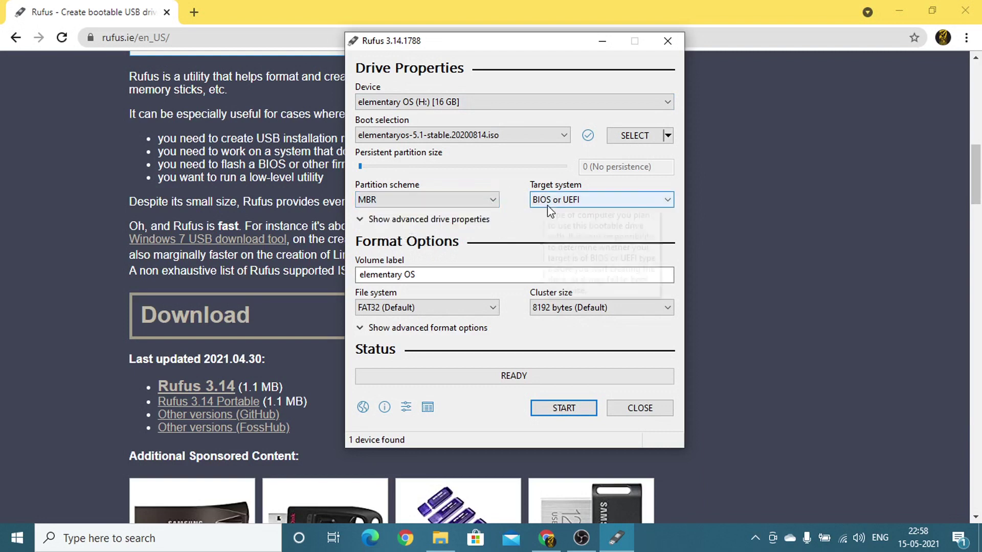
left_click(521, 180)
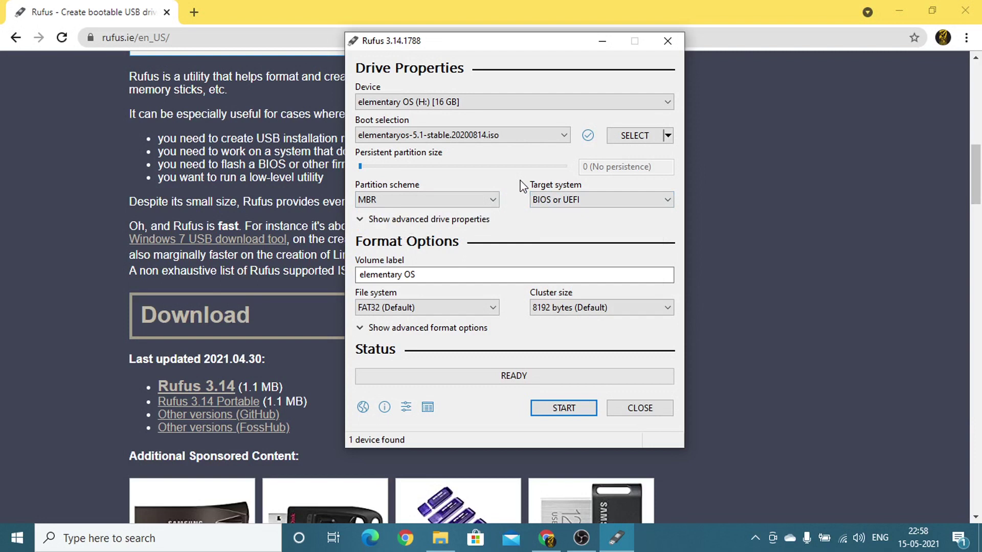
left_click(543, 198)
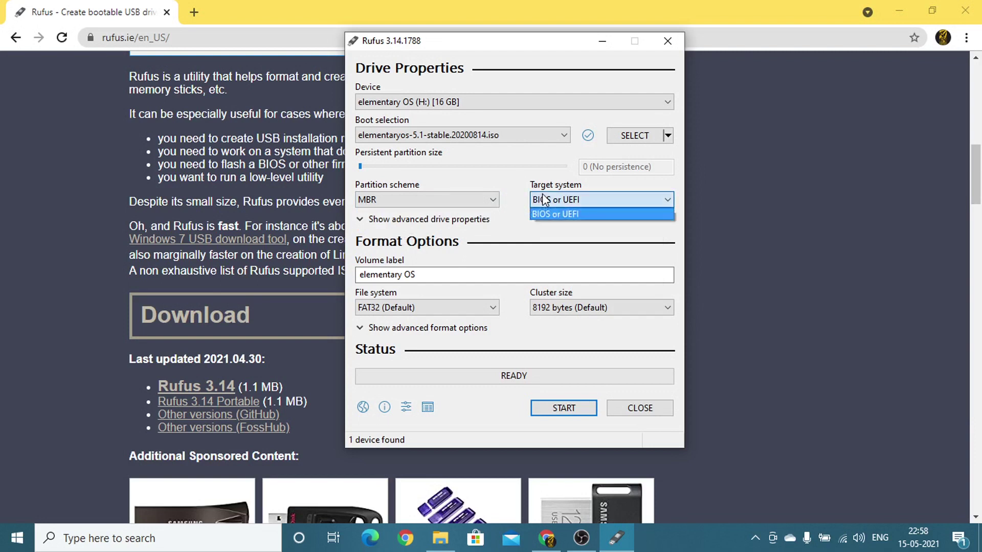
left_click(524, 188)
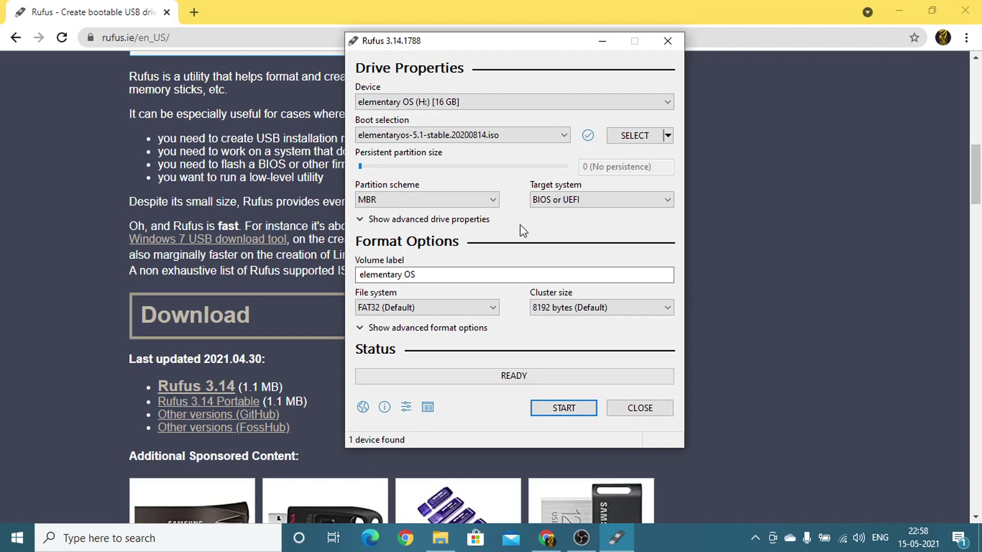
left_click(465, 274)
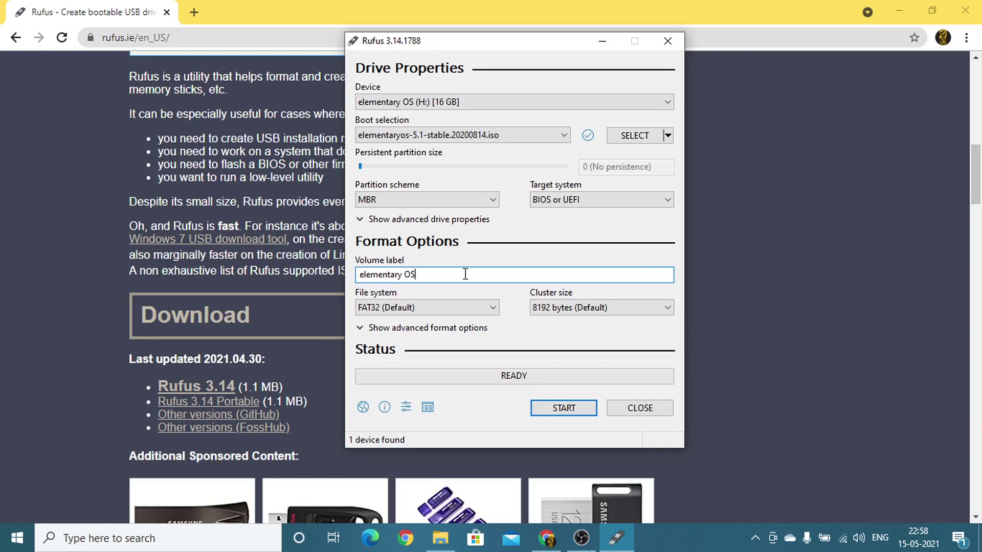
Step: Start writing the image to the 16 GB USB drive in ISO Image mode and accept erasing its data
left_click(548, 409)
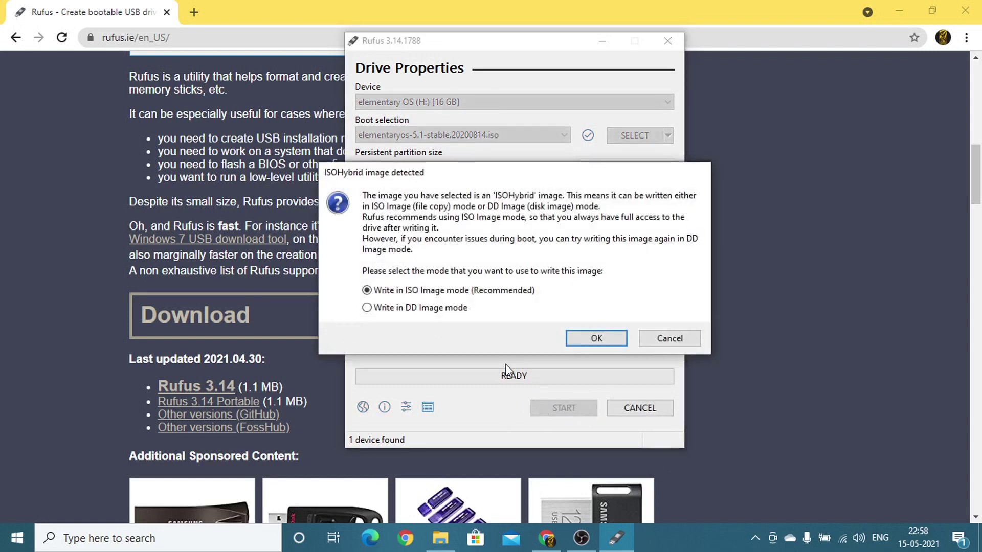
left_click(584, 339)
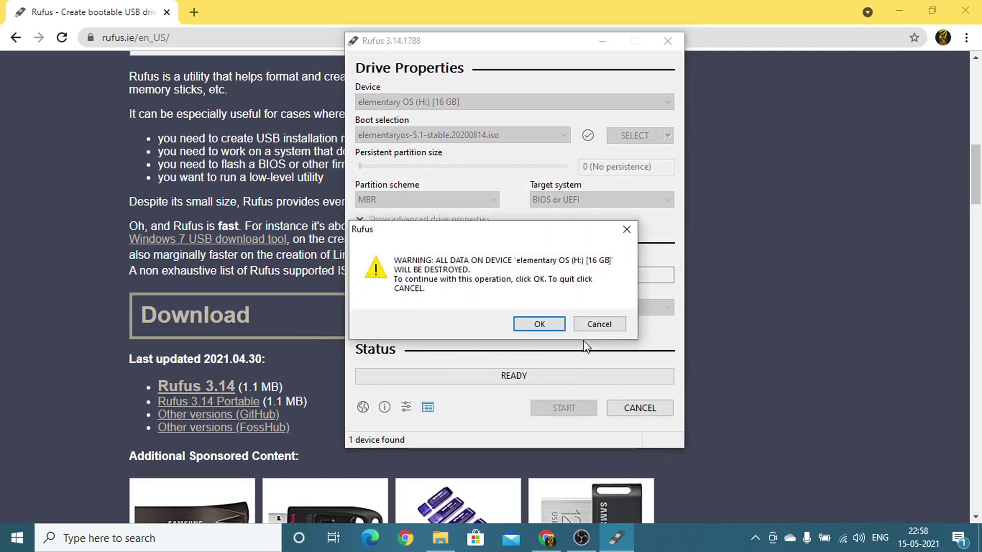
left_click(539, 324)
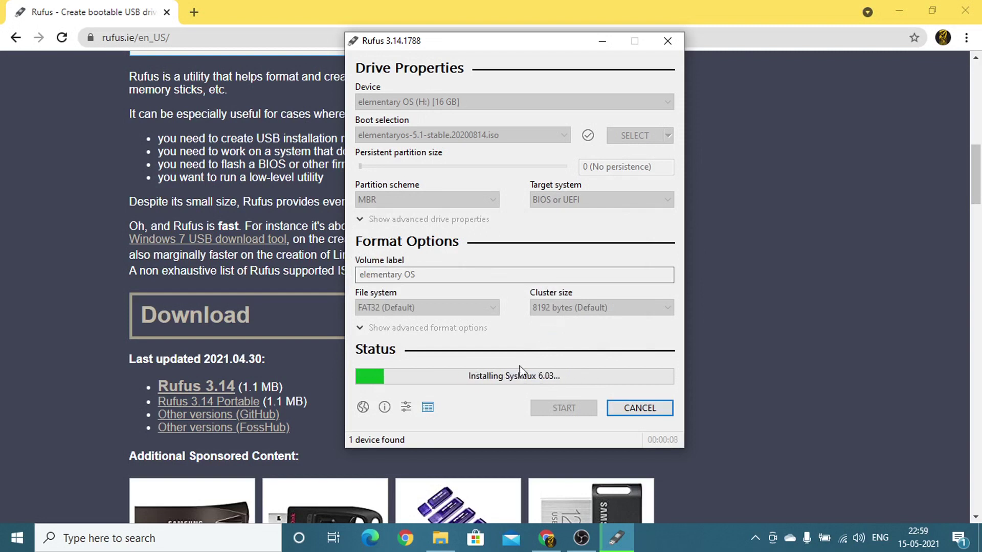
Step: Switch to File Explorer and show the drives under This PC
left_click(449, 546)
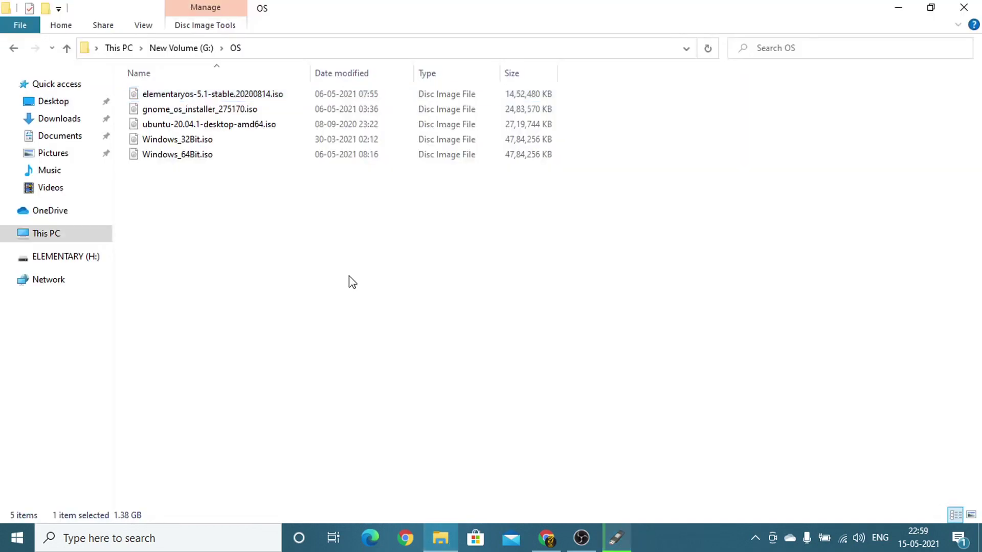
left_click(76, 241)
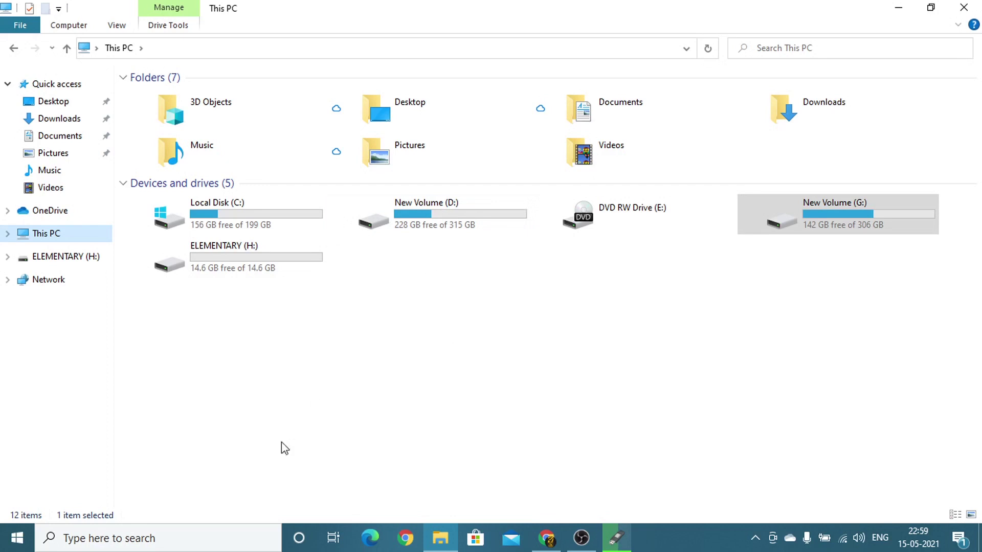
Step: Search Windows for "disk" and open the Create and format hard disk partitions tool
left_click(197, 546)
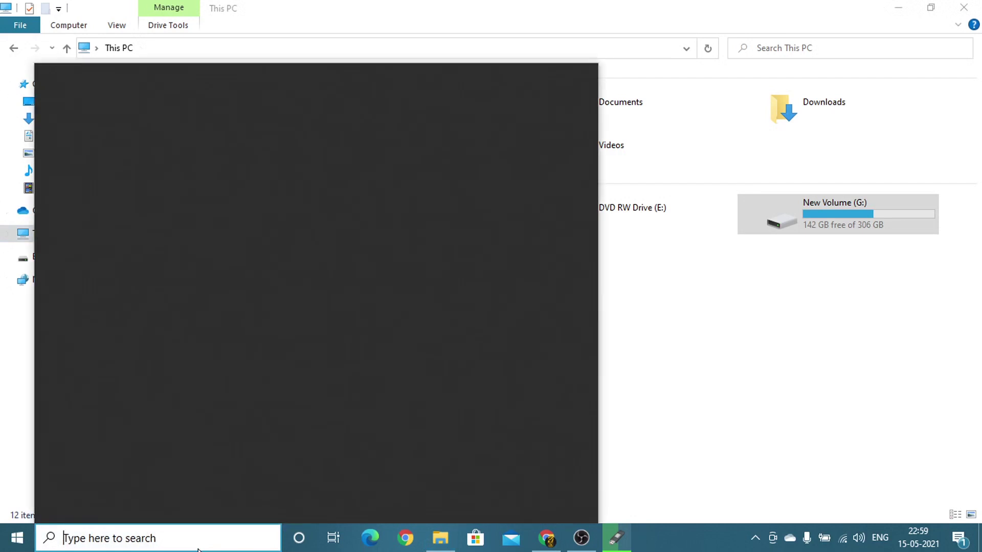
type("disk")
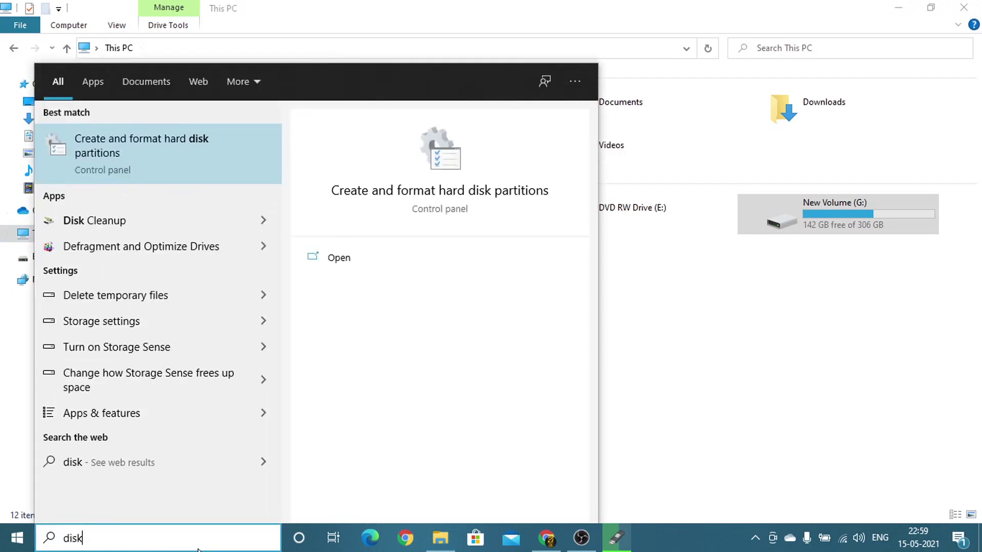
left_click(147, 148)
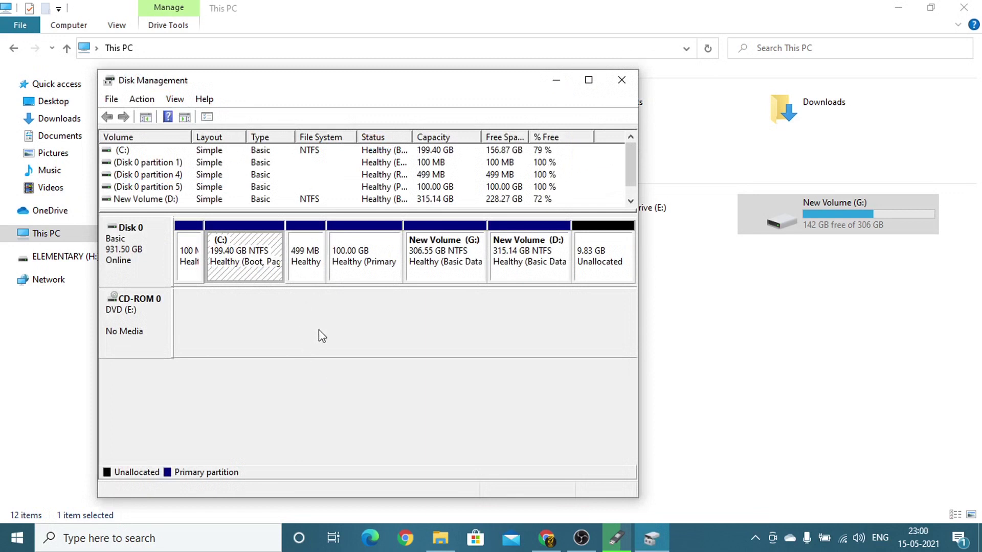
Step: Examine the 100 GB partition on Disk 0 and the volume operations available for New Volume (G:)
left_click(352, 274)
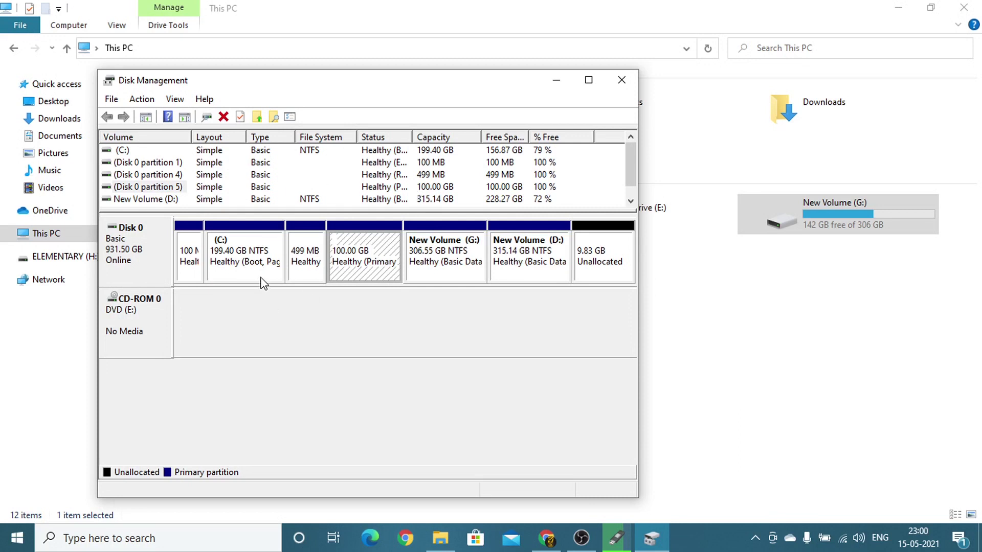
left_click(462, 269)
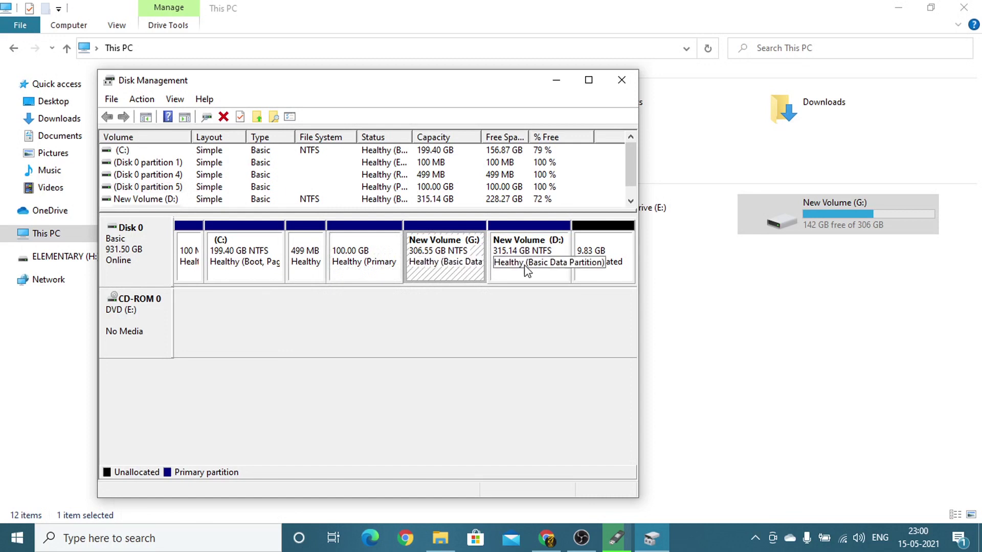
right_click(459, 262)
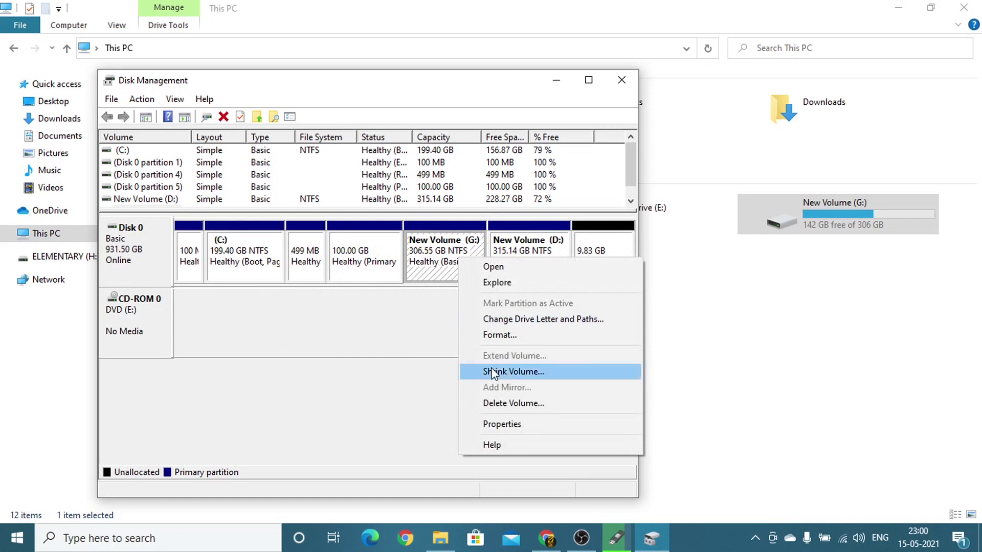
left_click(410, 323)
left_click(603, 265)
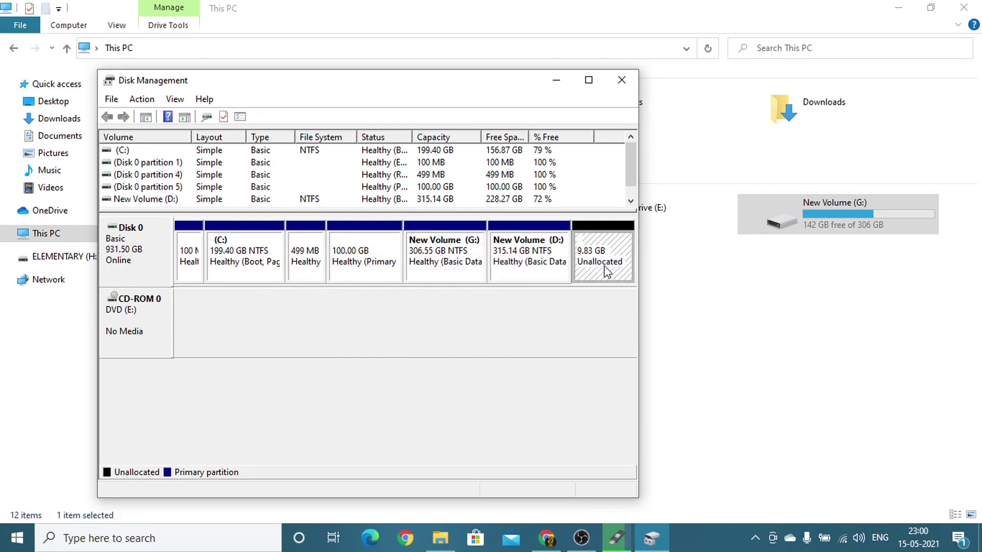
right_click(603, 265)
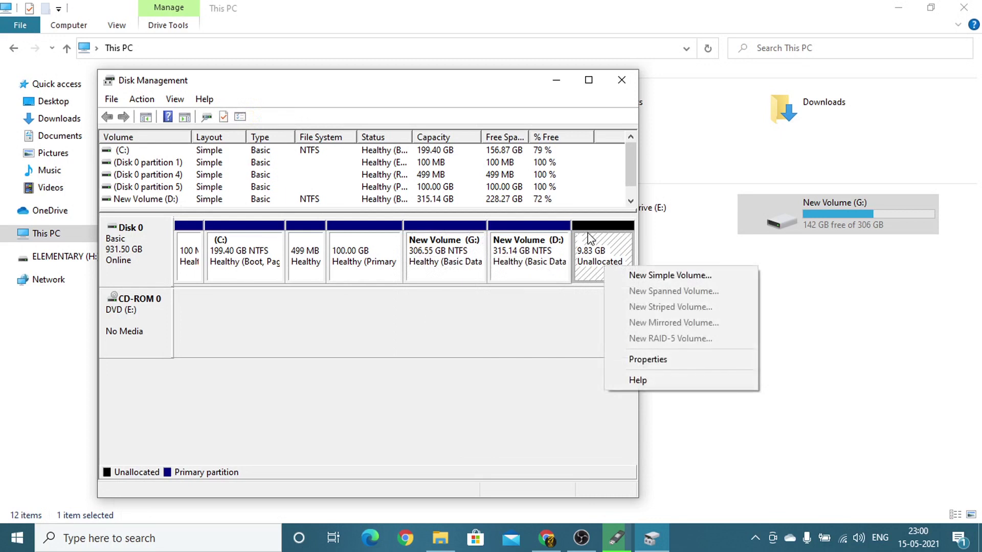
left_click(634, 275)
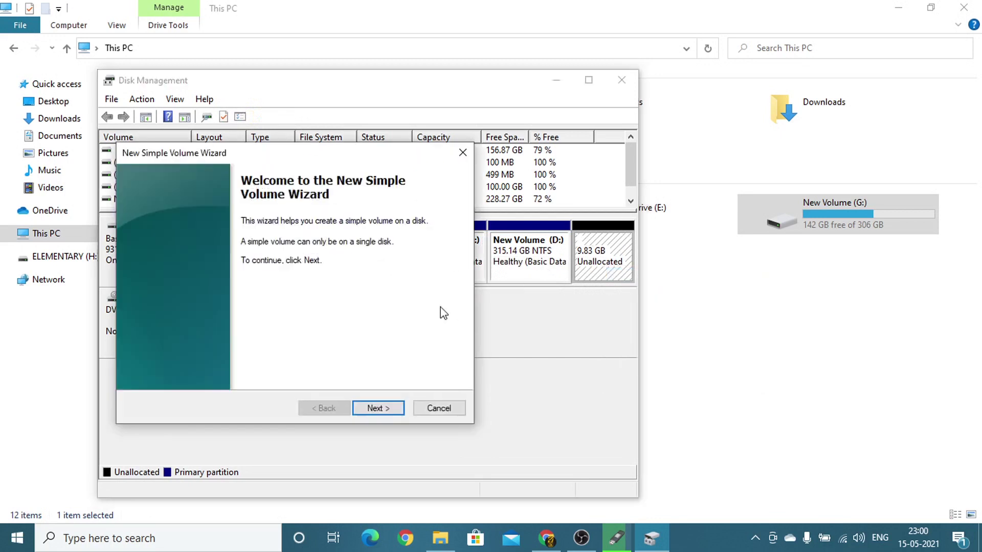
left_click(384, 405)
left_click(367, 411)
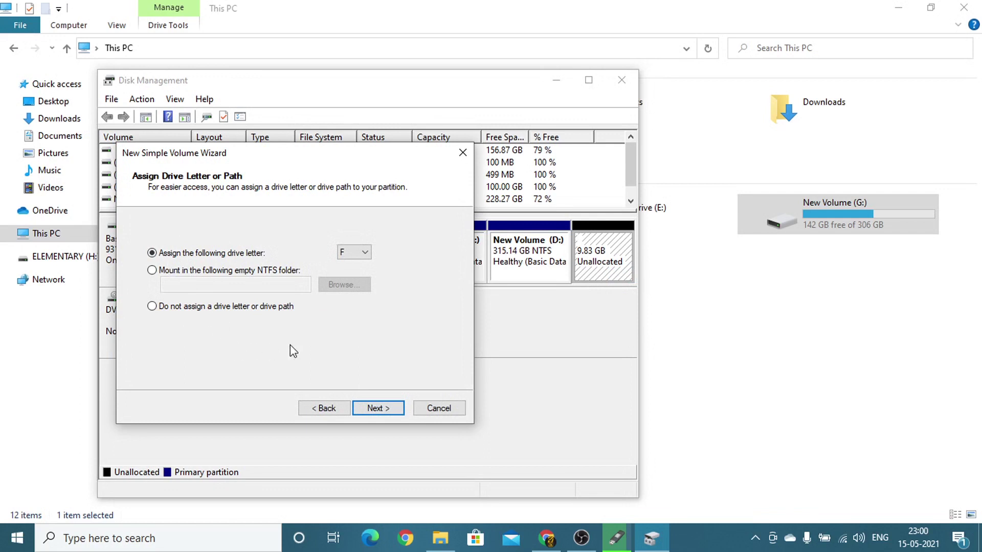
left_click(432, 409)
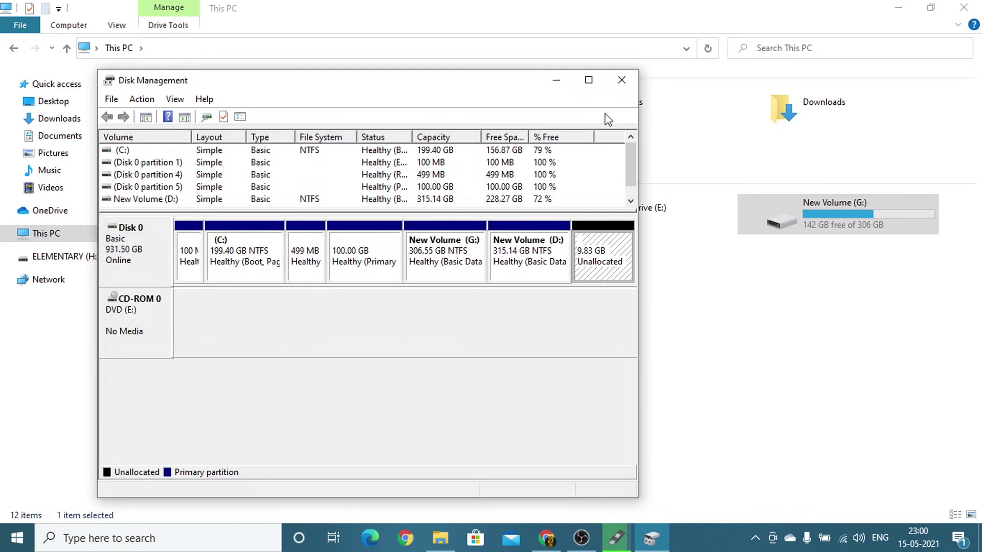
Step: Close Disk Management and check how far Rufus has got with copying the ISO files
left_click(621, 88)
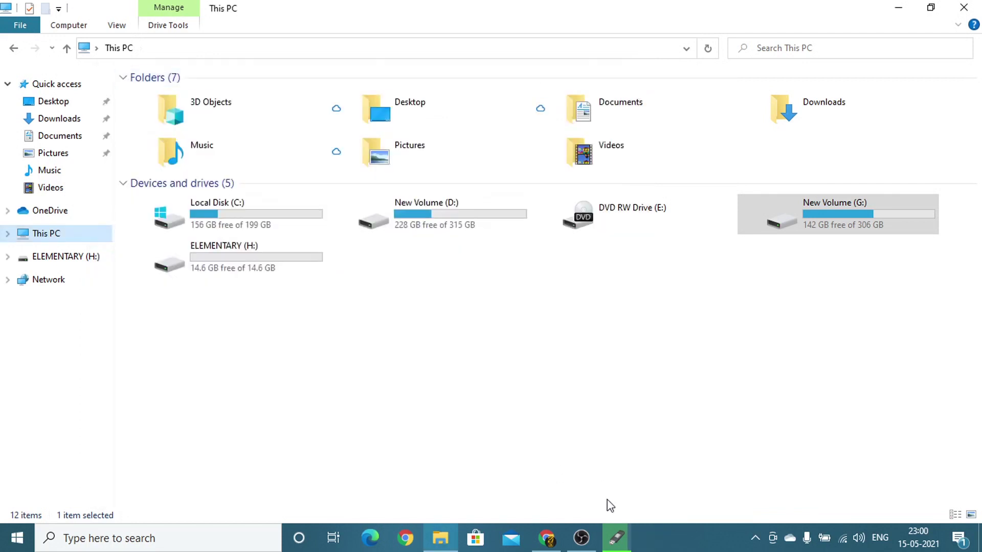
left_click(616, 538)
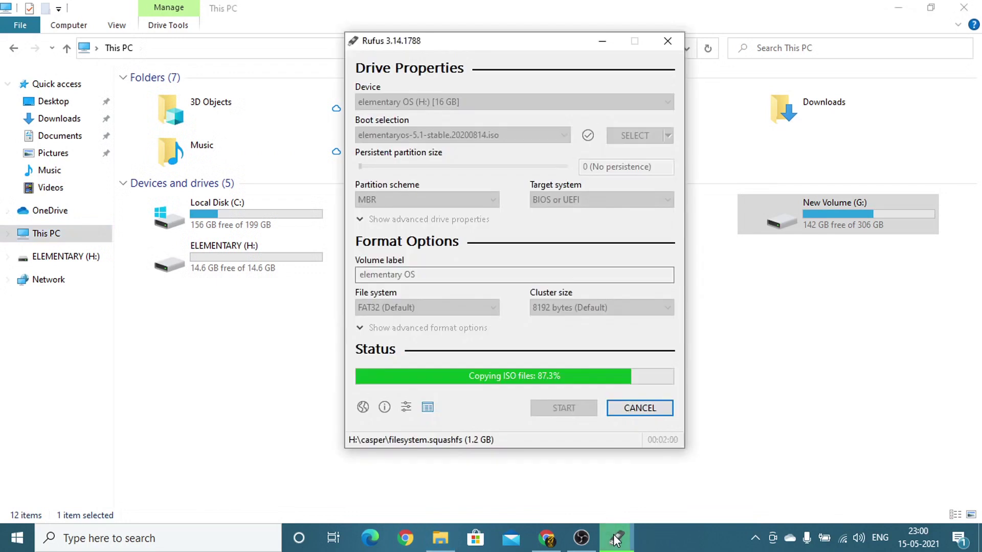
left_click(792, 399)
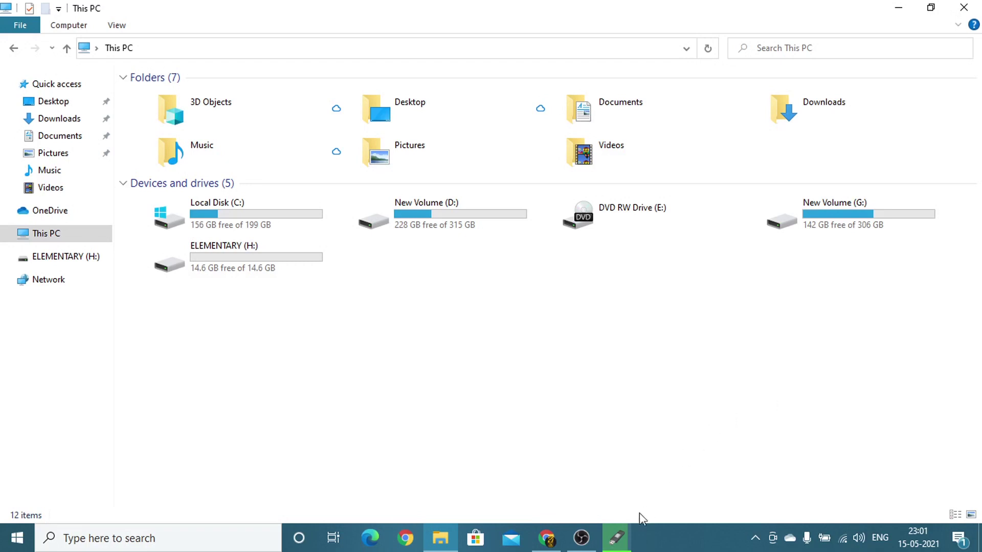
Step: Close Rufus after the write to the USB drive and refresh the drives under This PC
left_click(628, 543)
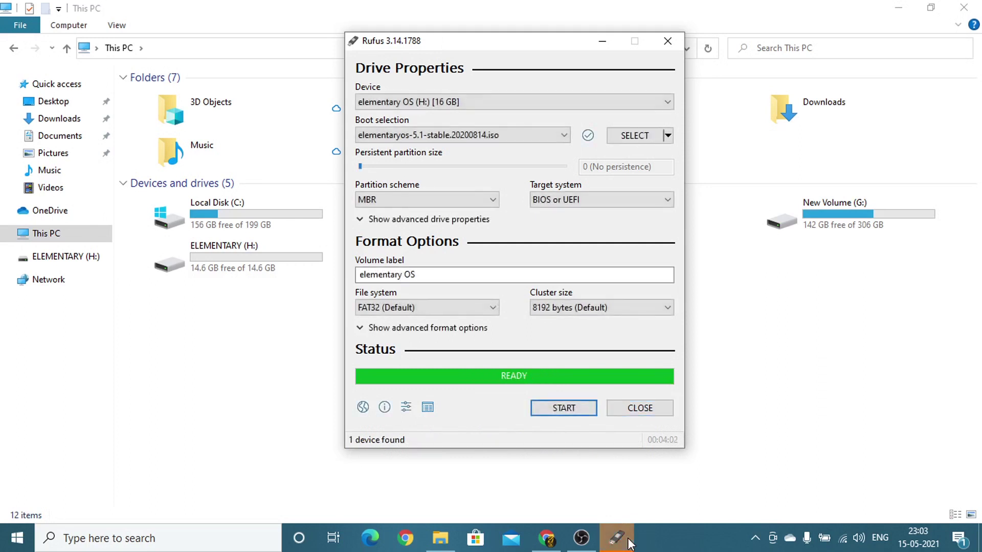
left_click(648, 410)
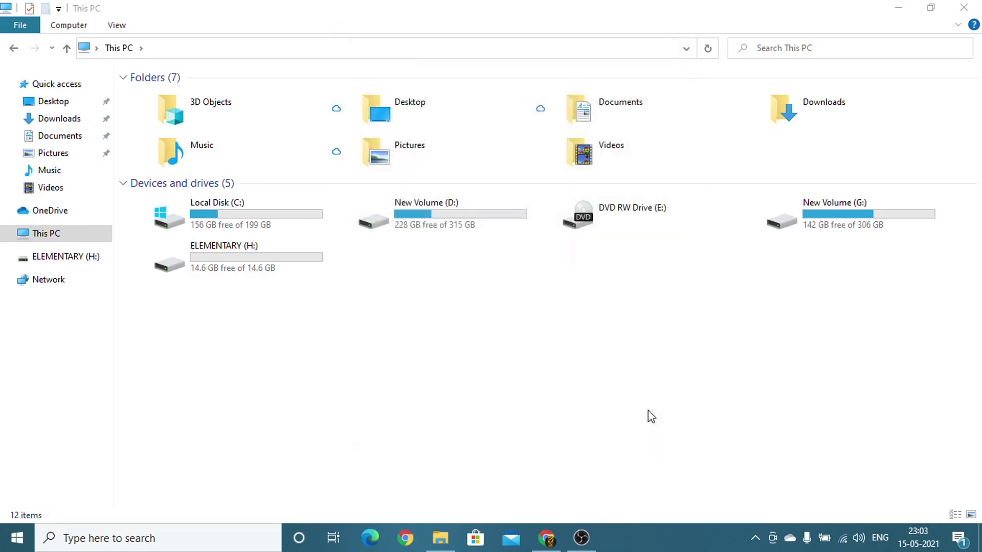
right_click(587, 296)
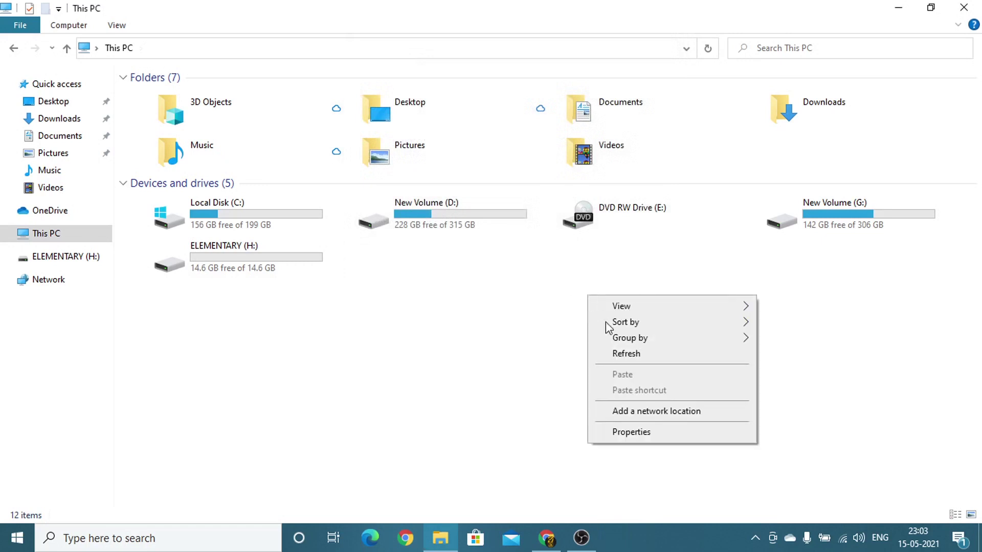
left_click(618, 353)
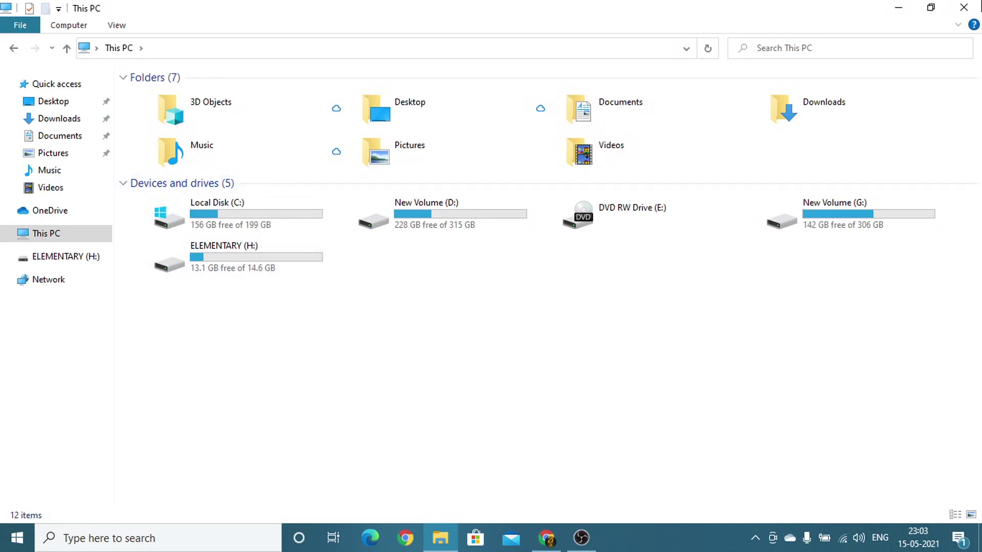
Step: Close the File Explorer and browser windows and restart the computer into the BIOS setup utility
left_click(978, 7)
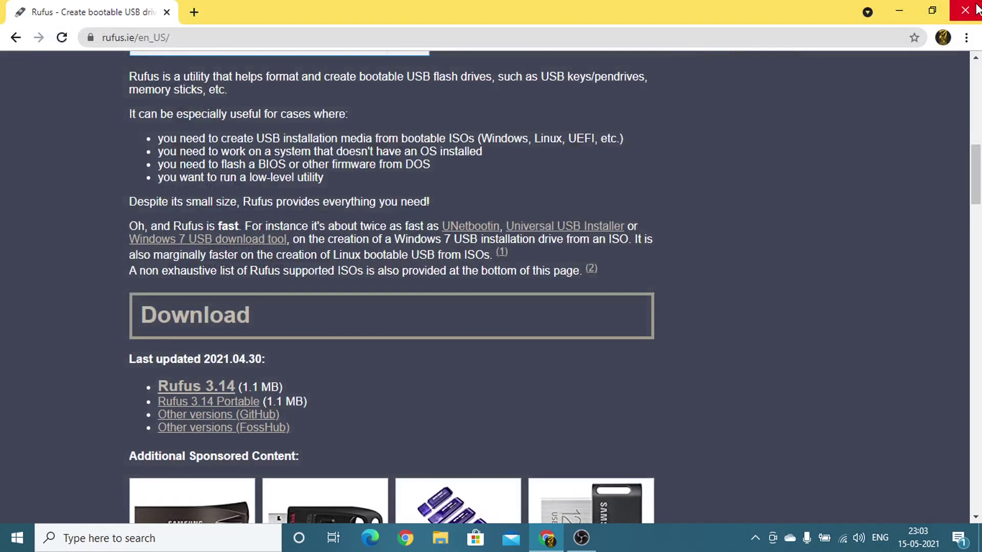
left_click(978, 7)
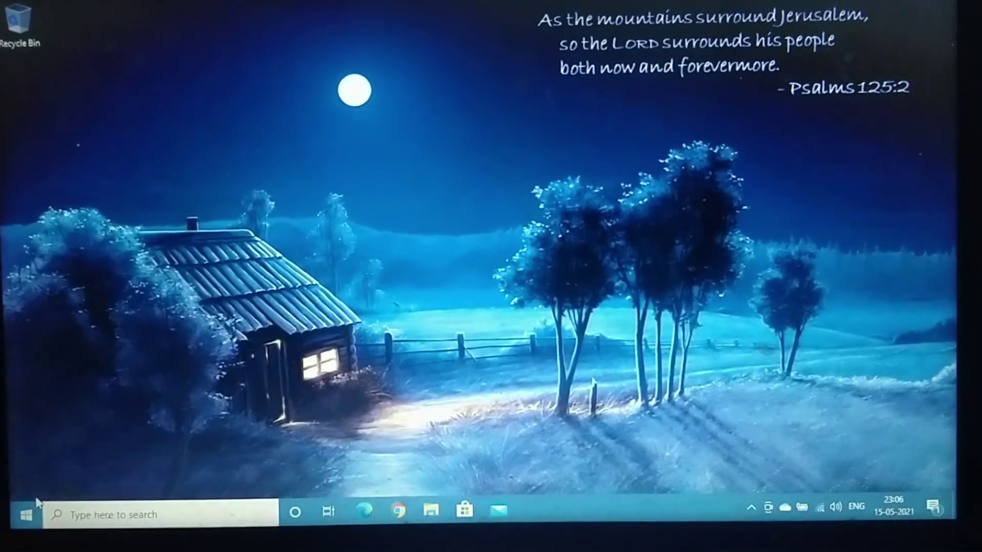
left_click(28, 514)
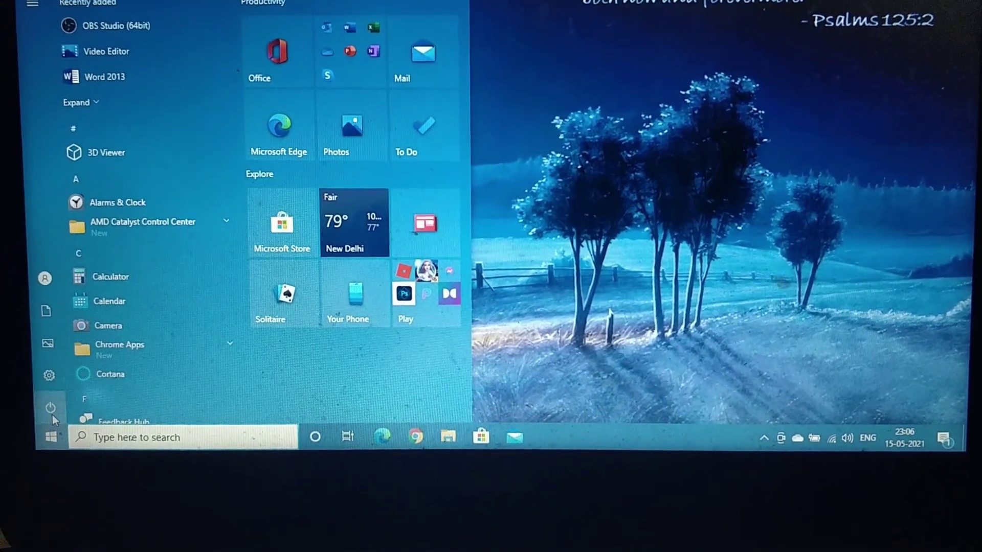
left_click(52, 408)
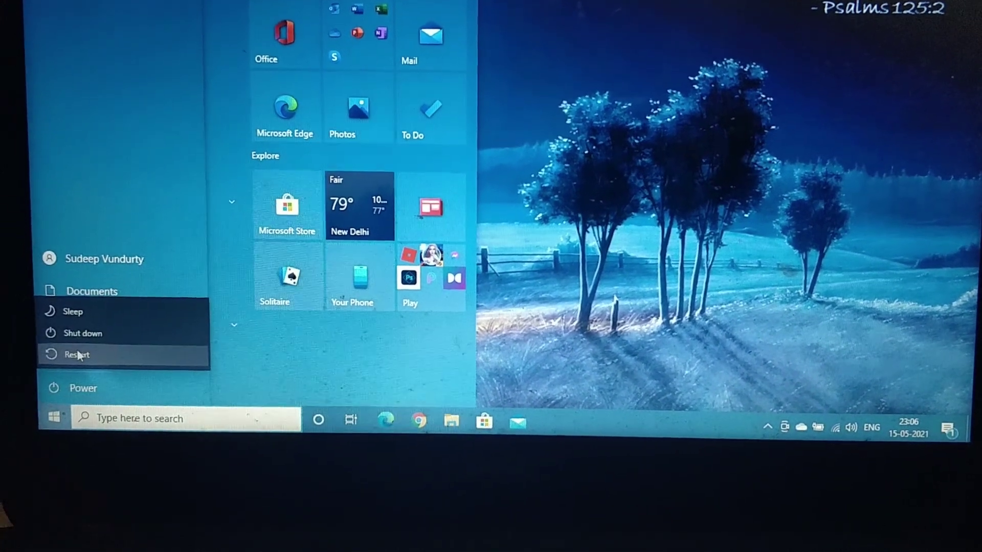
key("Escape")
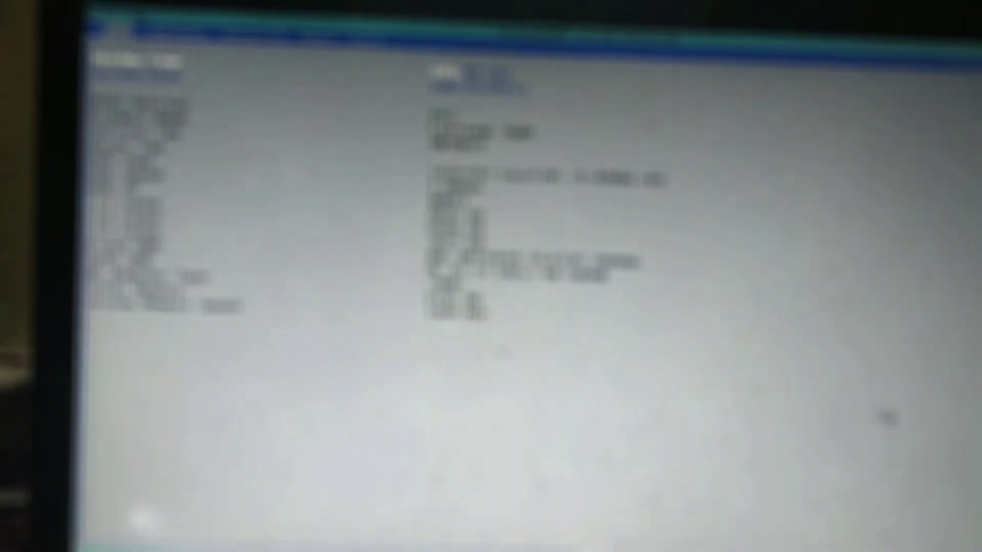
Step: Set Secure Boot to Disabled in the BIOS boot settings
key("Right")
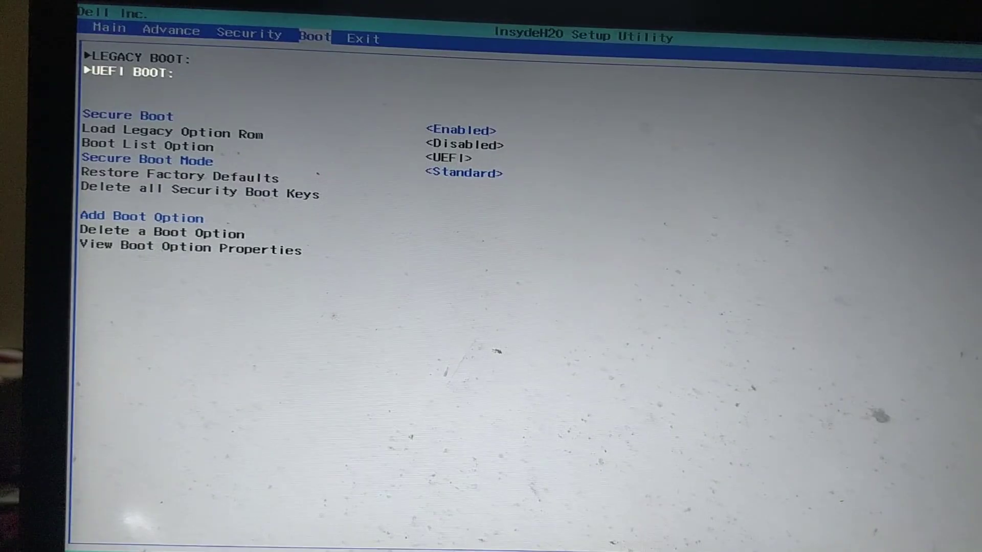
key("Down")
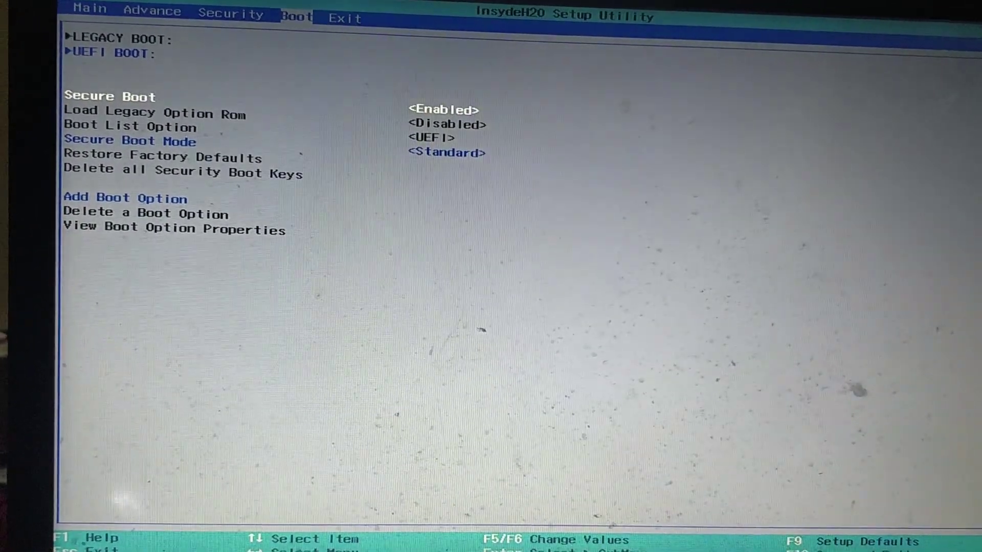
key("Return")
key("Up")
key("Return")
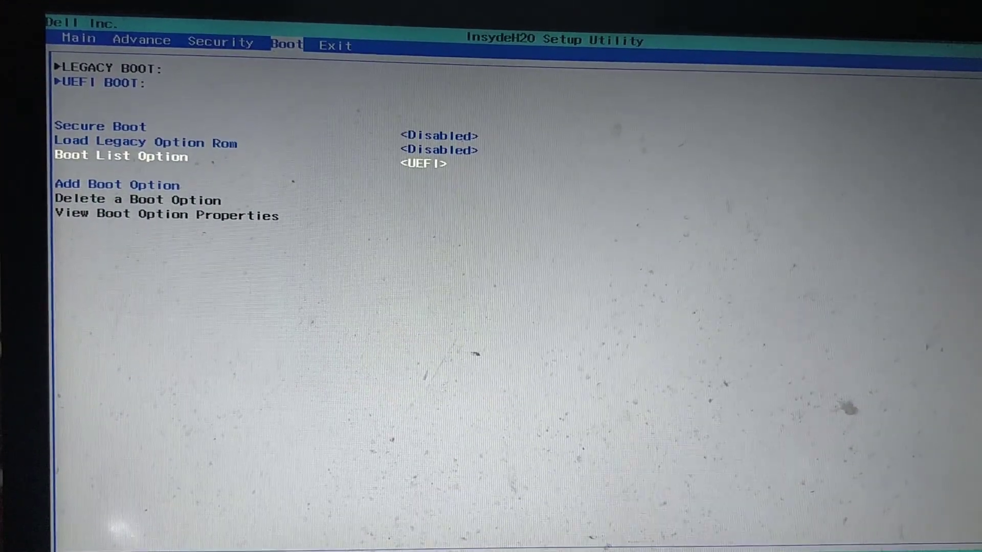
Step: Set Boot List Option to Legacy and exit the BIOS setup saving the changes
key("Return")
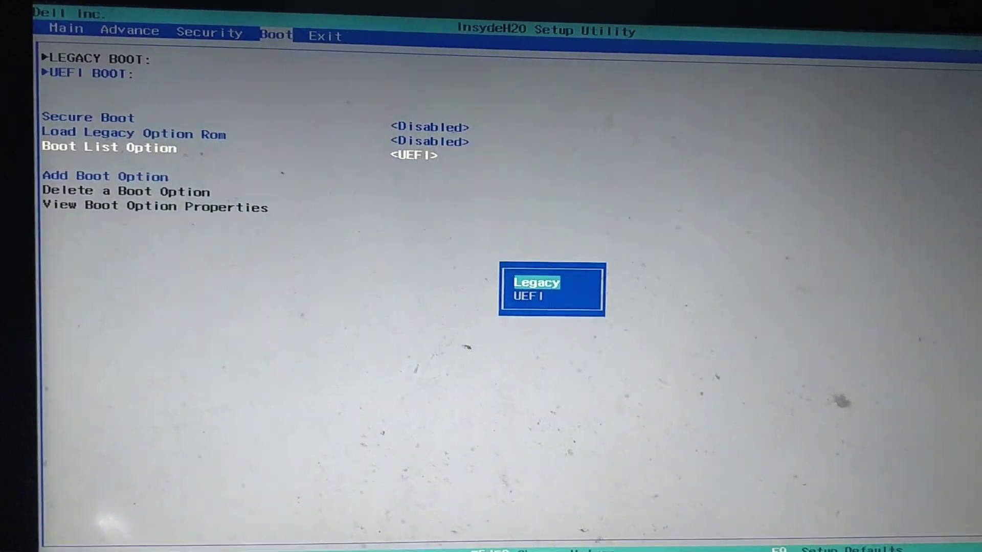
key("Return")
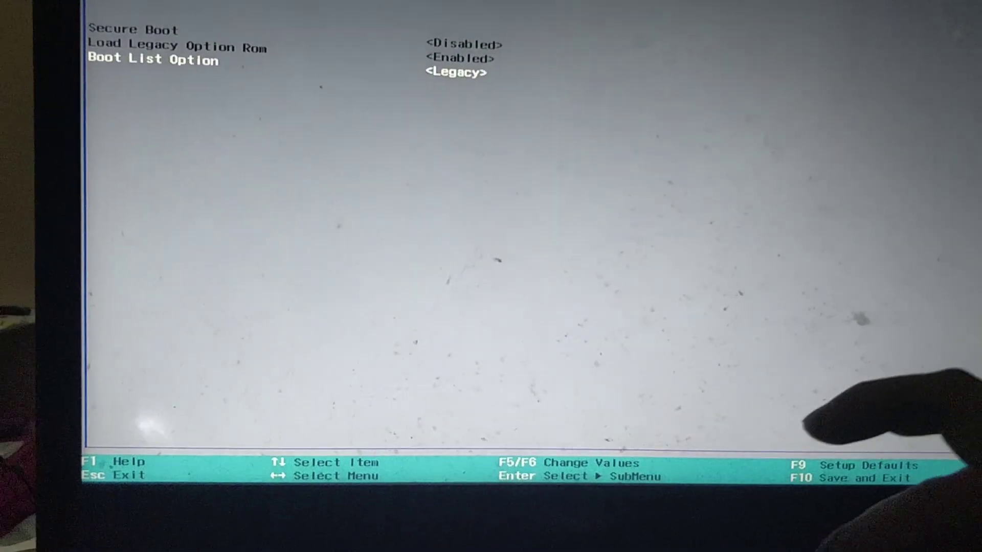
key("F10")
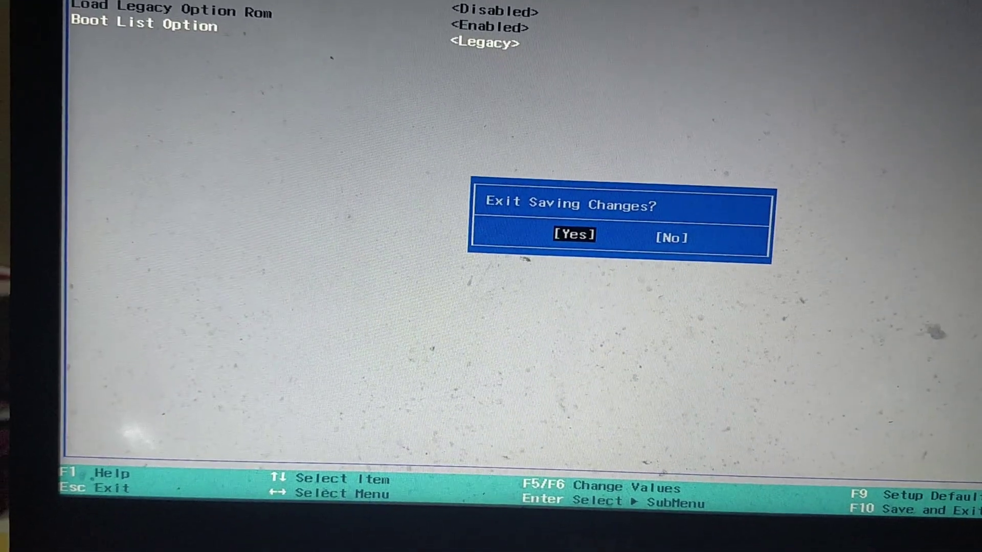
key("Return")
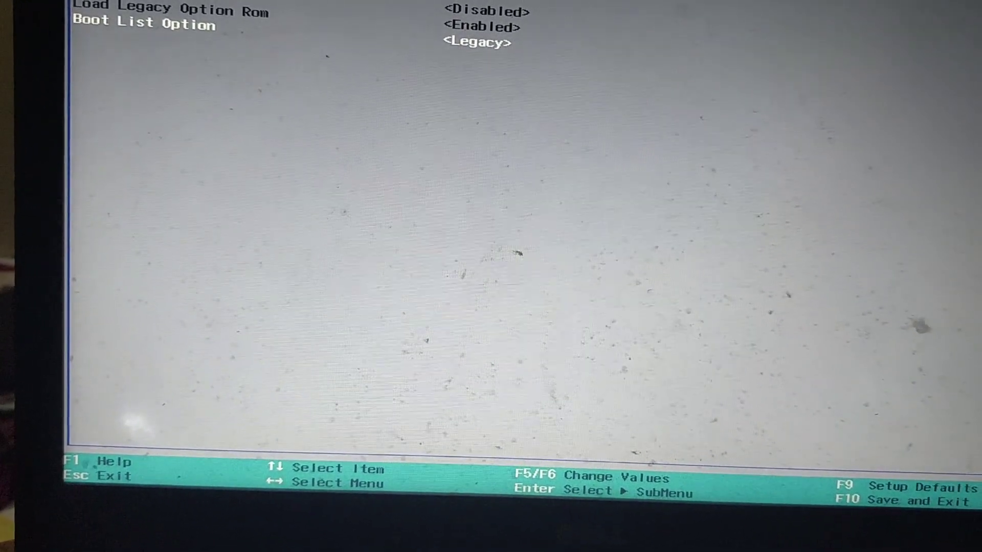